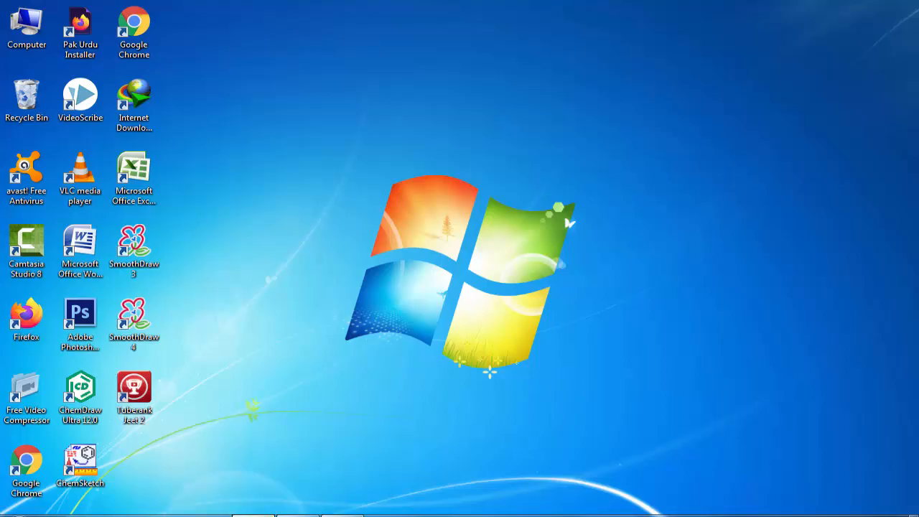
- Switch to Chrome, add a new browser tab and close the YouTube channel page
click(254, 515)
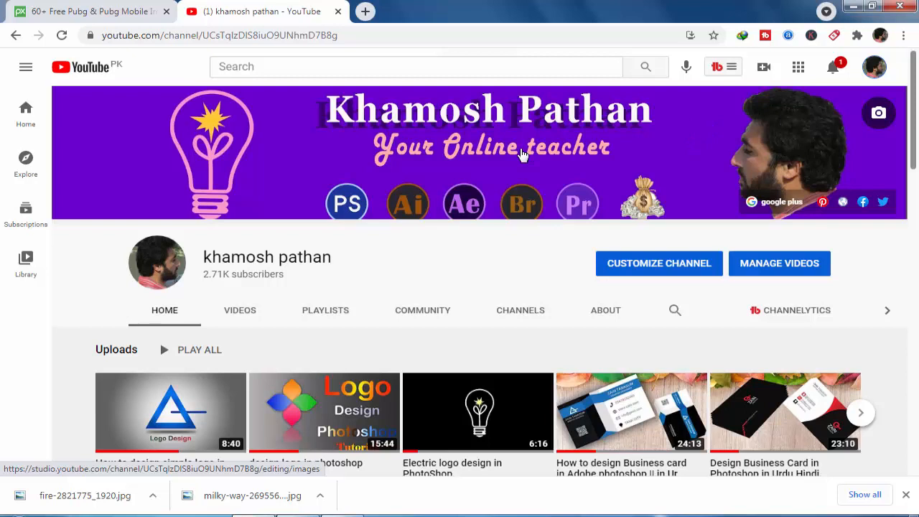
click(367, 12)
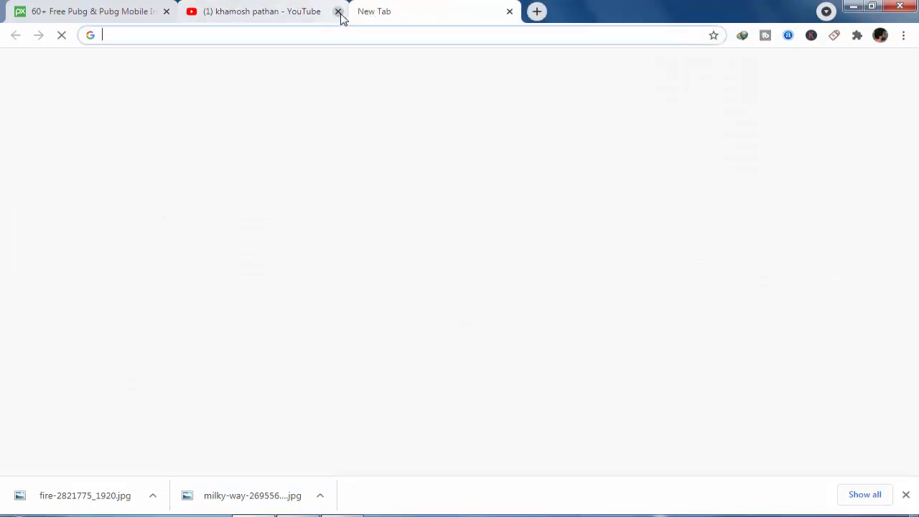
click(338, 12)
- Search Google for "youtube channel art template", preview the grey sizing template with the text and logo safe area, and close the results
click(259, 34)
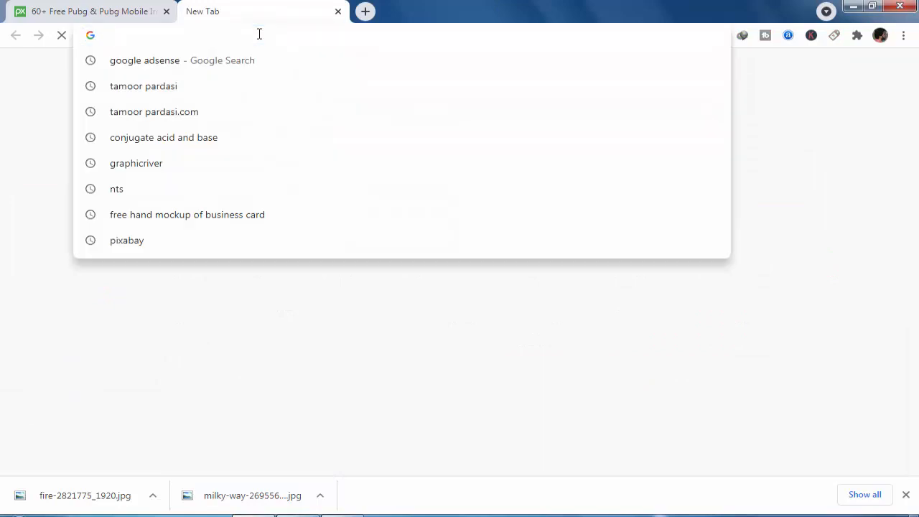
text(youtube channel art template)
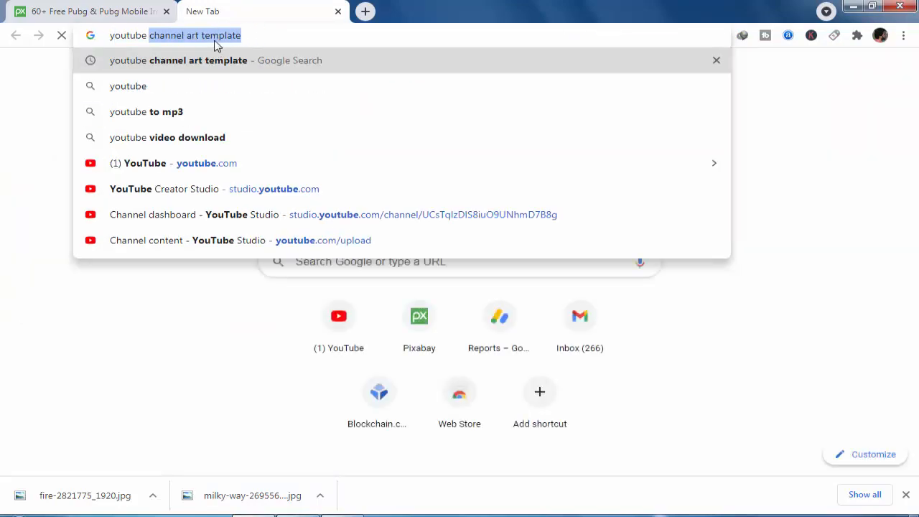
key(Return)
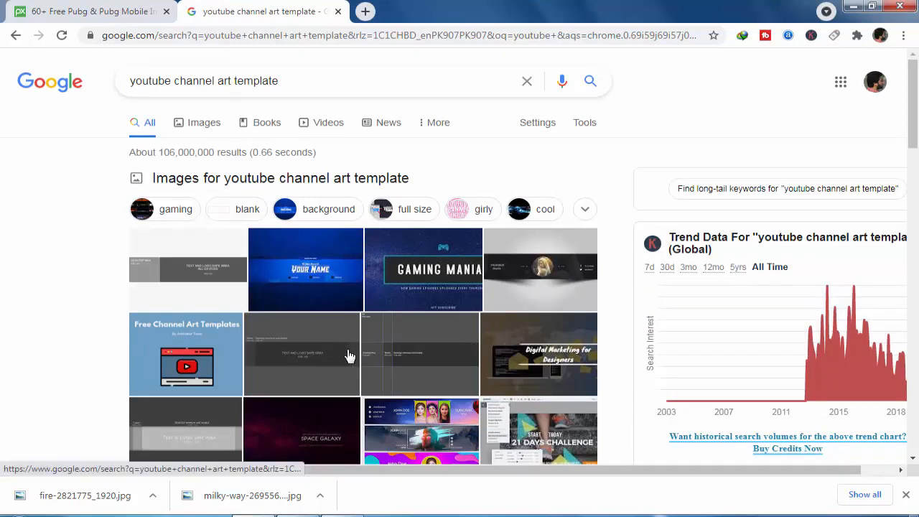
click(312, 353)
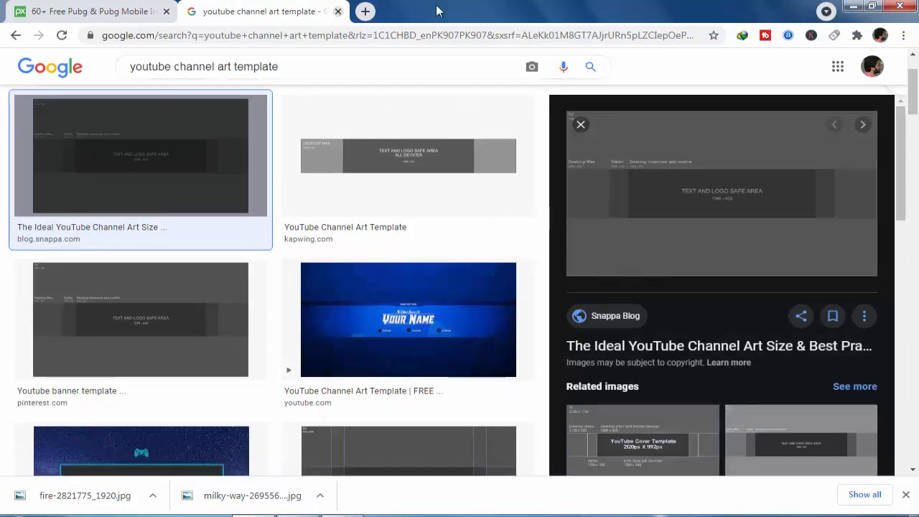
click(338, 11)
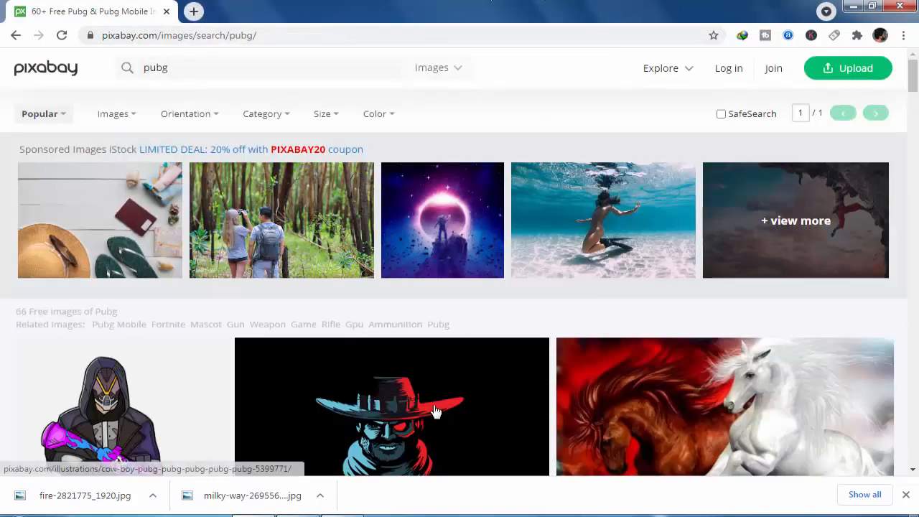
- Switch to Photoshop and open youtube-channel-art-sizing-template from the Channel Art folder in the Pictures library
click(298, 514)
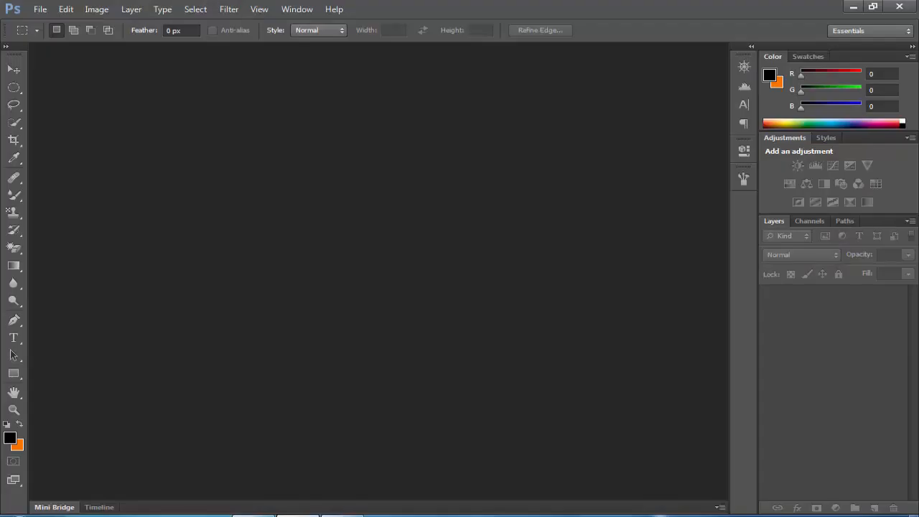
double_click(390, 337)
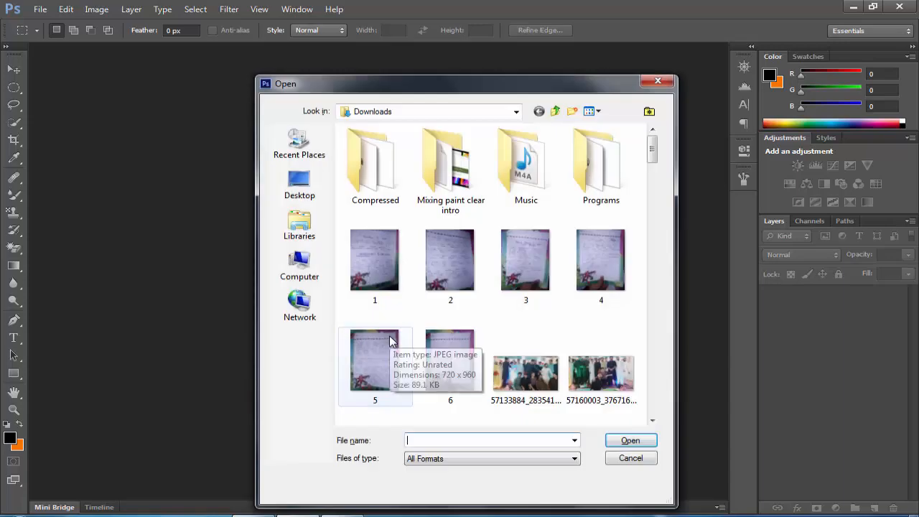
click(297, 237)
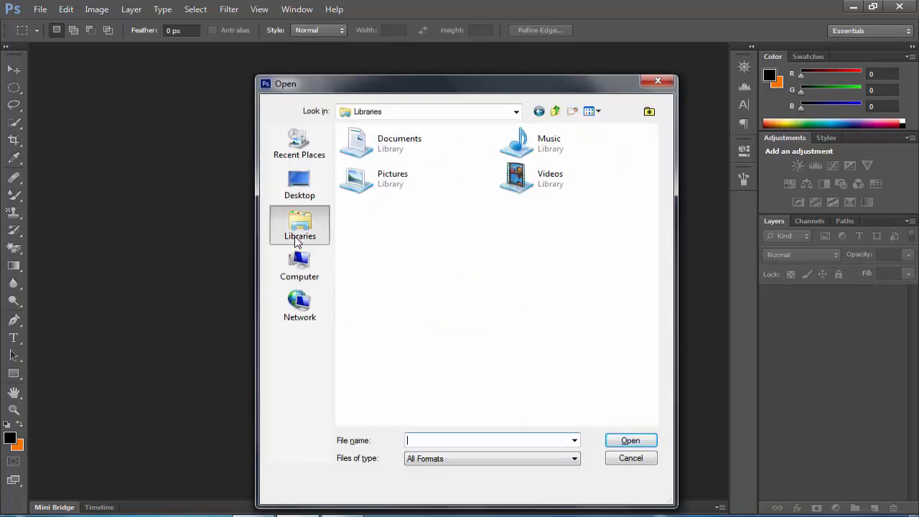
double_click(390, 186)
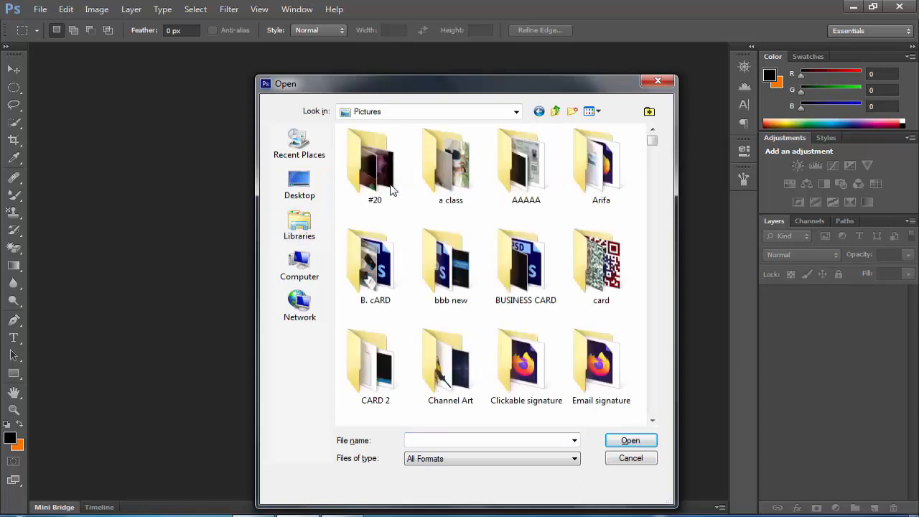
double_click(456, 364)
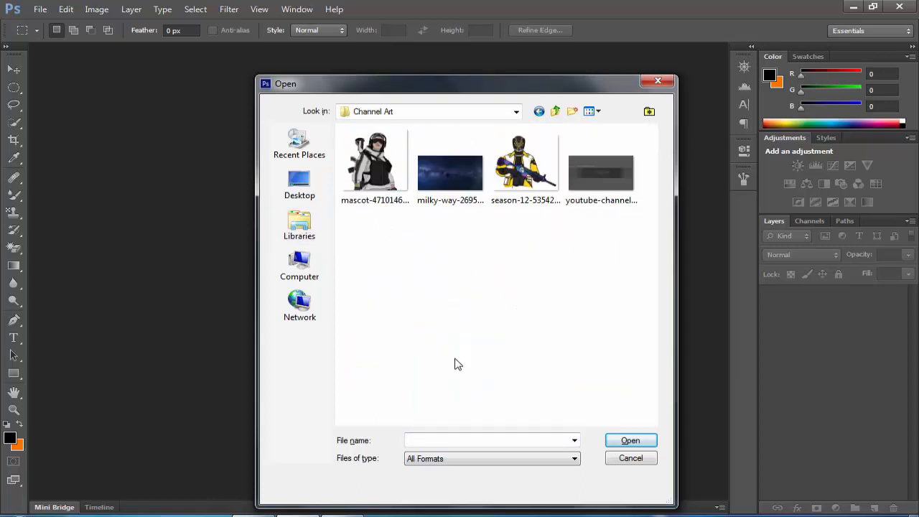
click(583, 195)
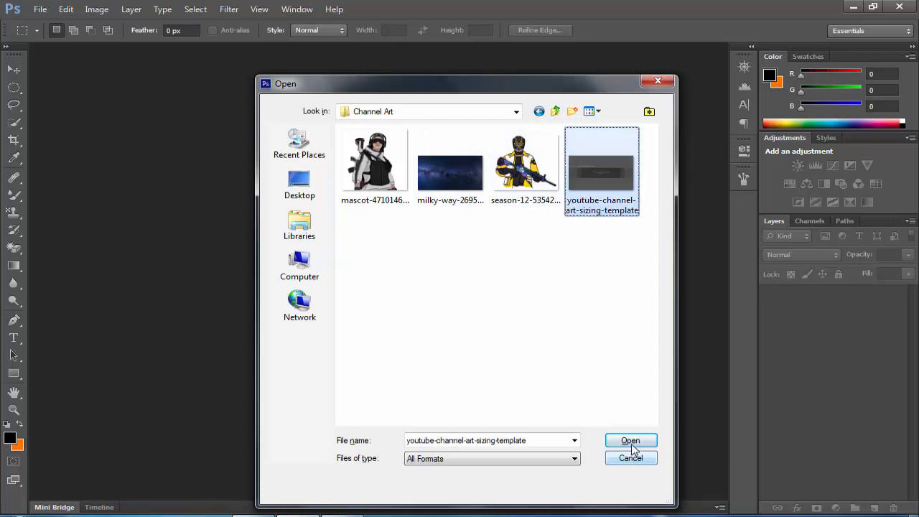
click(631, 441)
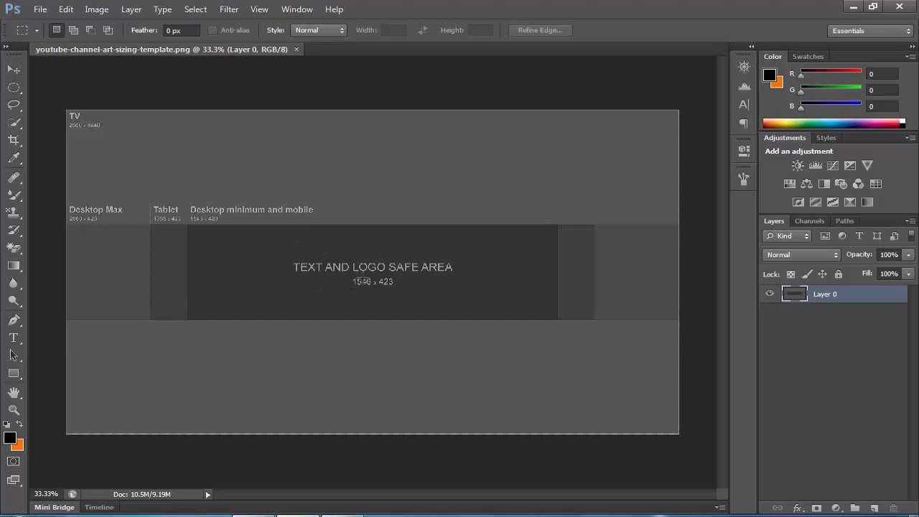
- Draw a filled rectangle of about 1545 × 420 px over the template's text and logo safe area, keeping the current Windows color scheme
click(14, 376)
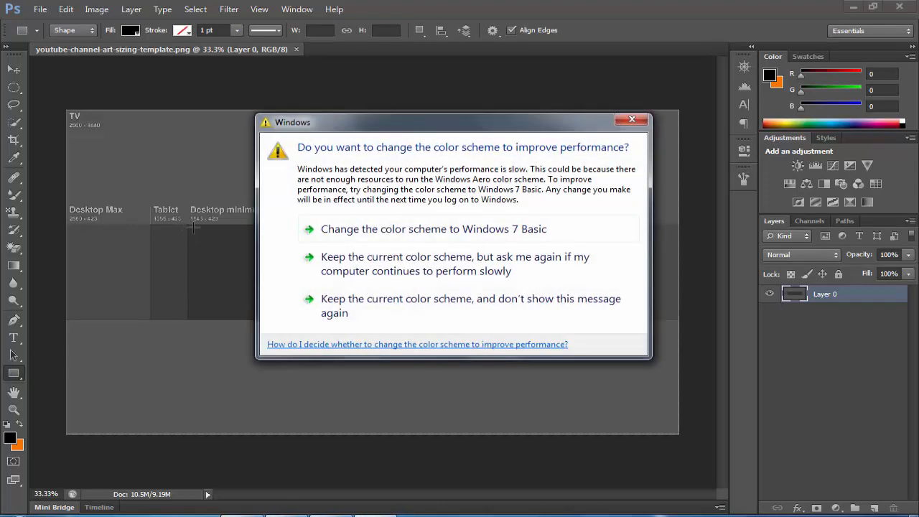
click(424, 308)
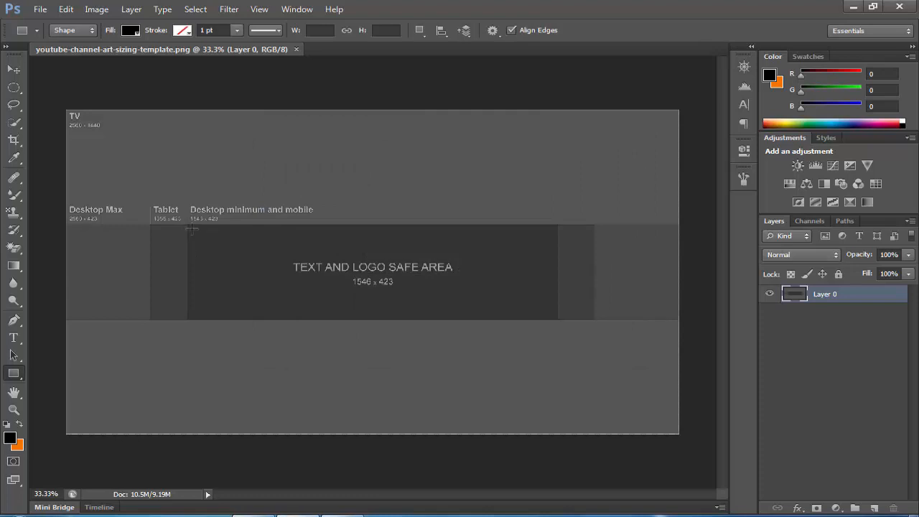
drag(187, 224, 557, 318)
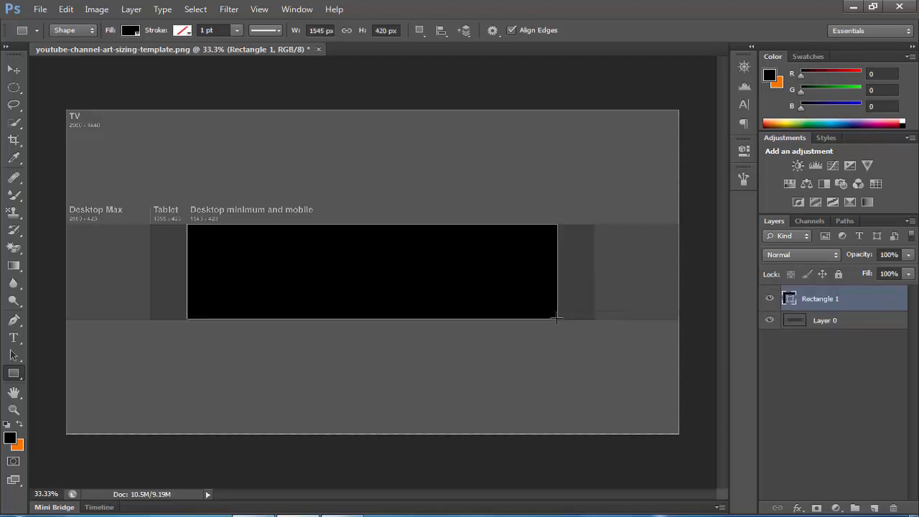
- Change the rectangle's fill color to near-white, fdfcfc
double_click(789, 298)
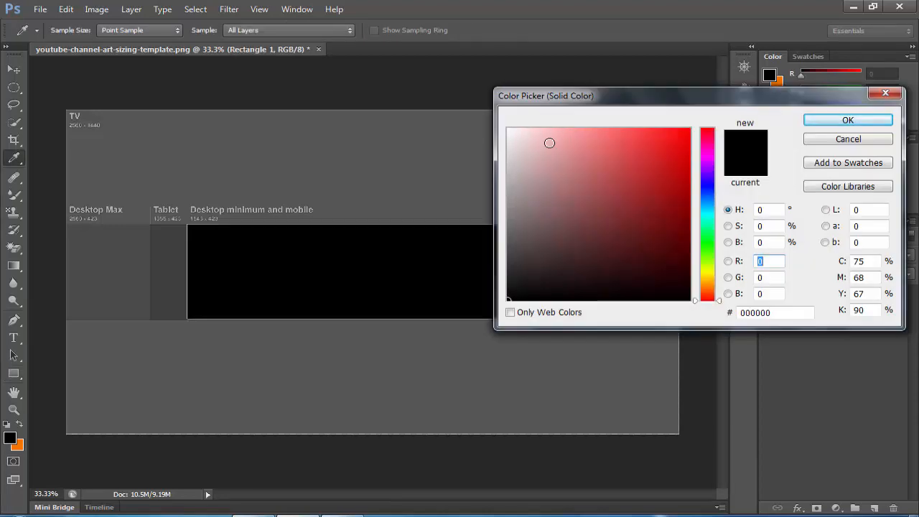
click(509, 130)
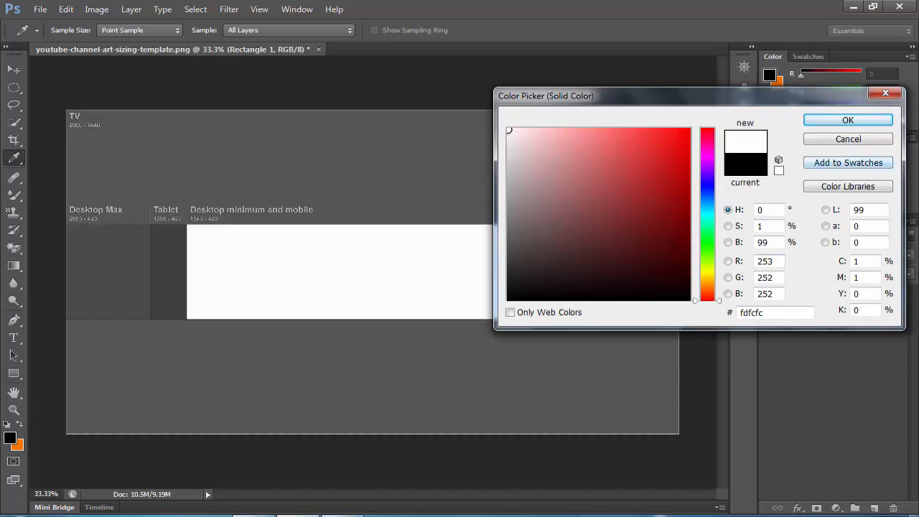
click(849, 121)
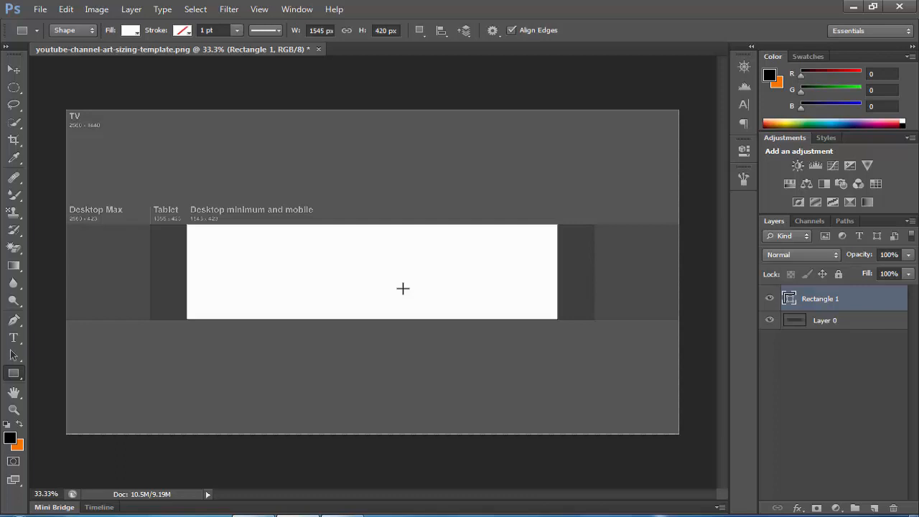
- Bring up Photoshop's Open dialog, switch to Chrome and look through the Pixabay image results for "pubg"
key(ctrl+o)
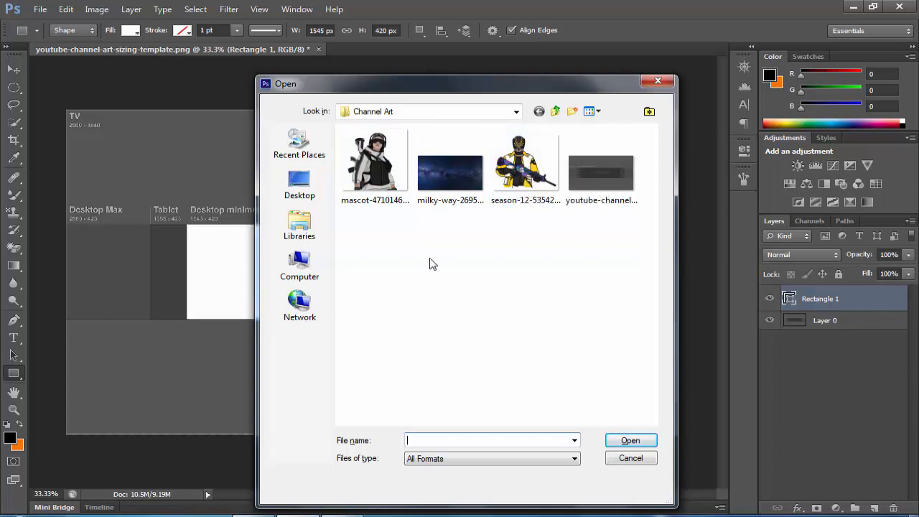
click(255, 515)
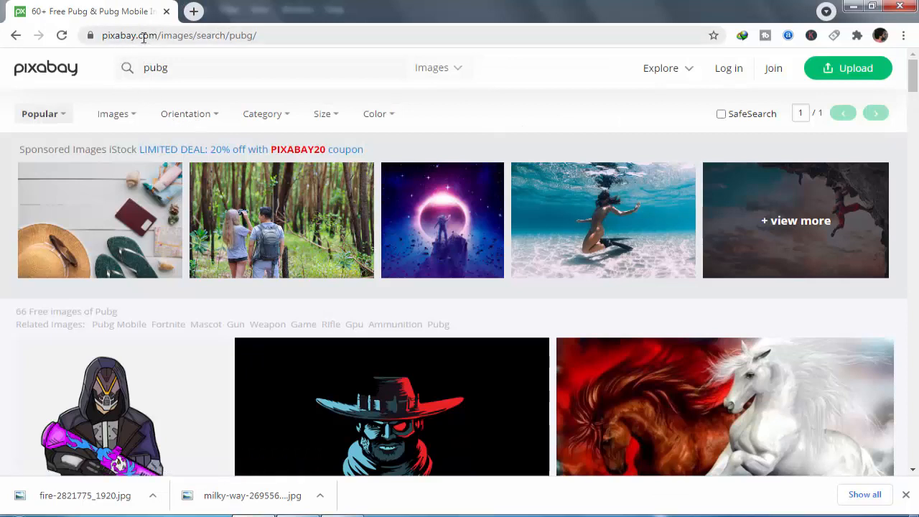
click(180, 68)
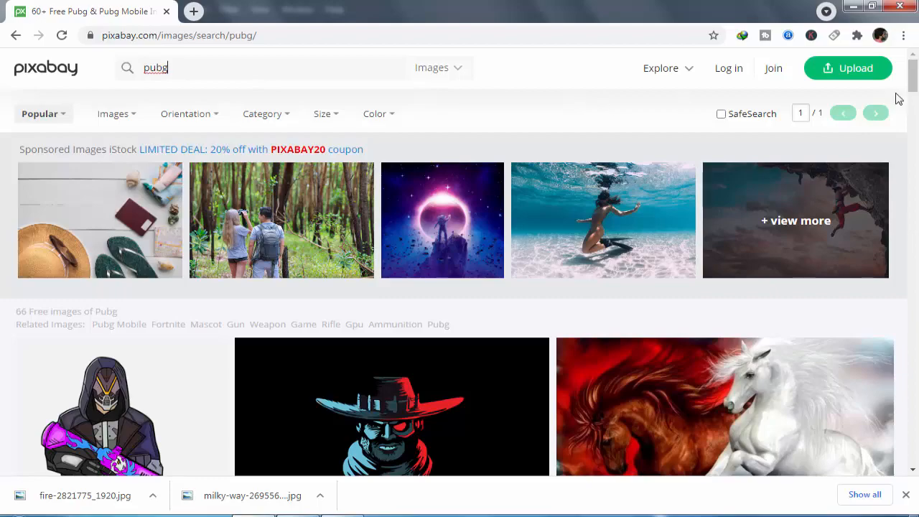
mouse_move(913, 86)
mouse_down()
mouse_move(903, 245)
mouse_move(899, 91)
mouse_up()
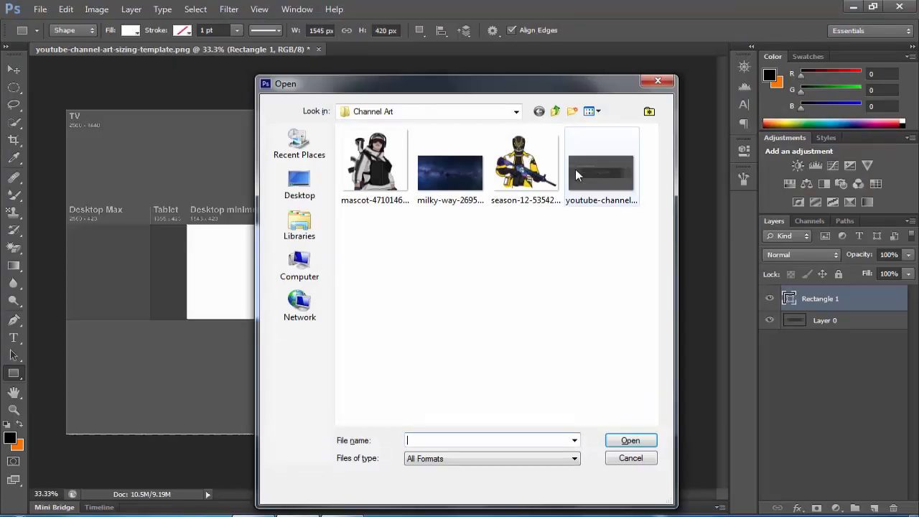
- Switch back to Photoshop and open both mascot-4710146_1920 and season-12-5354254_1920 from the Channel Art folder
click(530, 195)
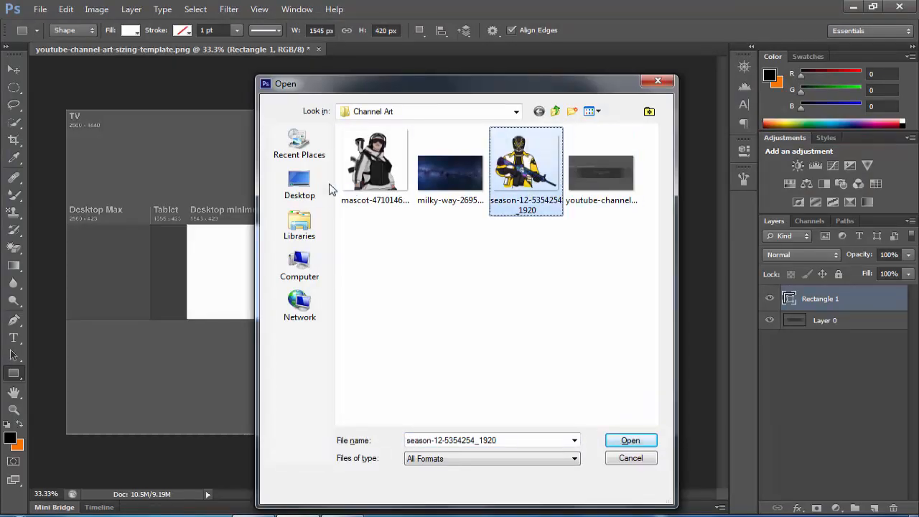
ctrl+click(374, 172)
click(630, 440)
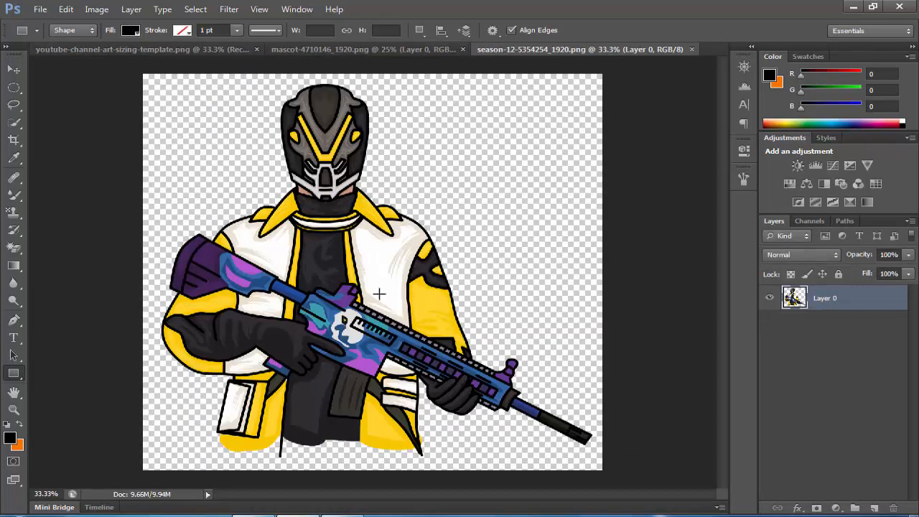
- Copy the mascot character from its own document into the channel art template using the Move tool
click(337, 51)
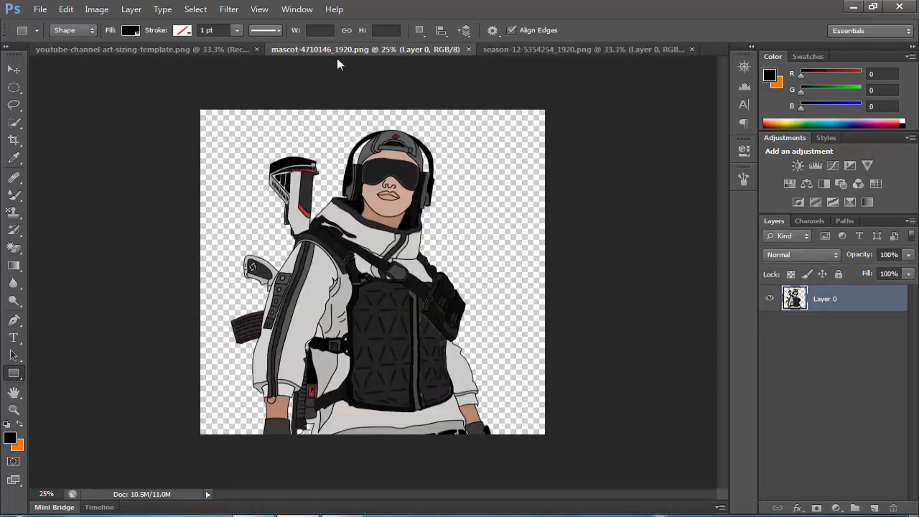
click(14, 69)
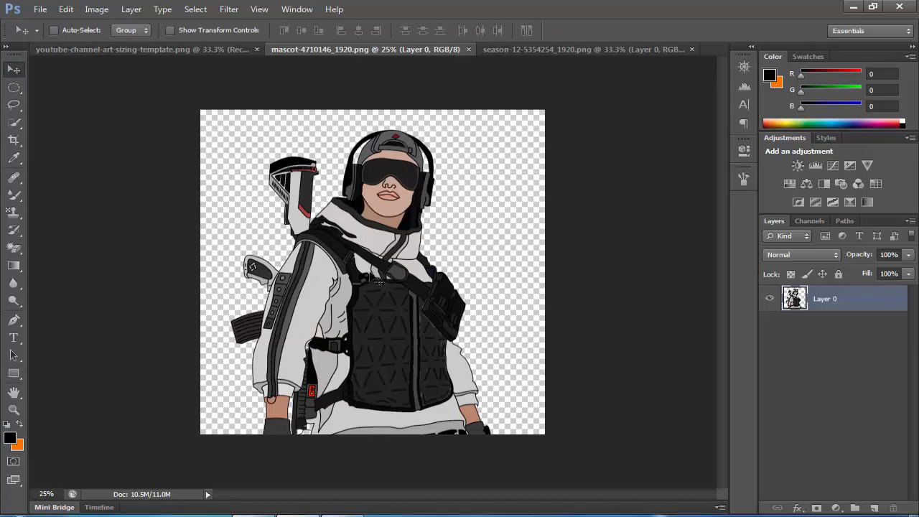
drag(373, 273, 278, 286)
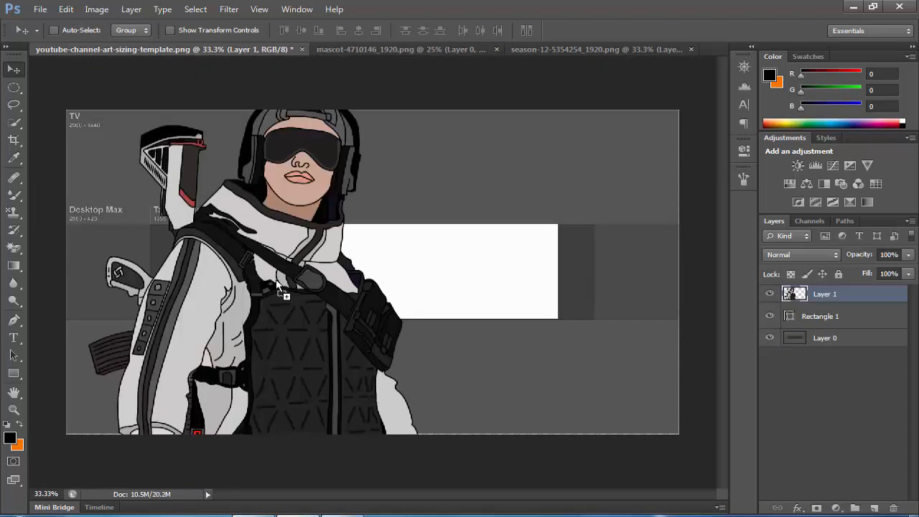
- Scale the mascot layer to about 22.5% with Free Transform and fit it inside the left end of the white rectangle
key(ctrl+t)
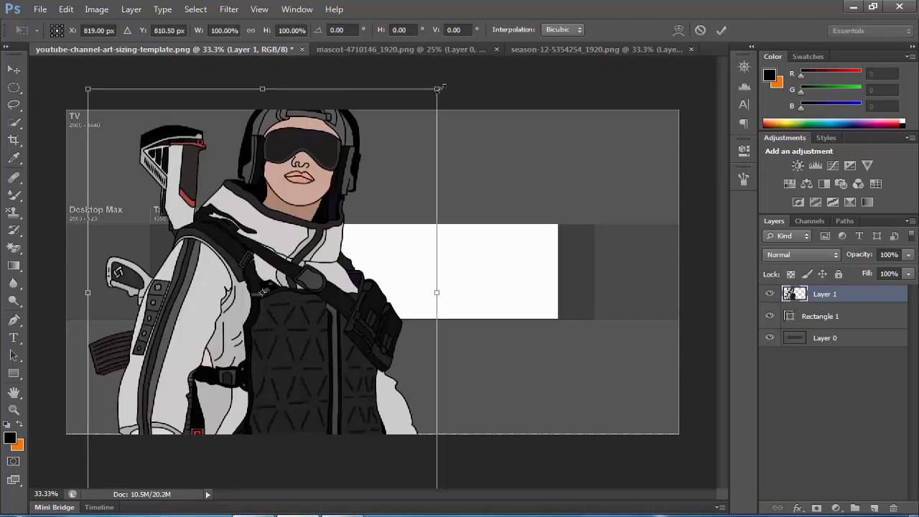
drag(437, 89, 246, 312)
drag(165, 402, 282, 284)
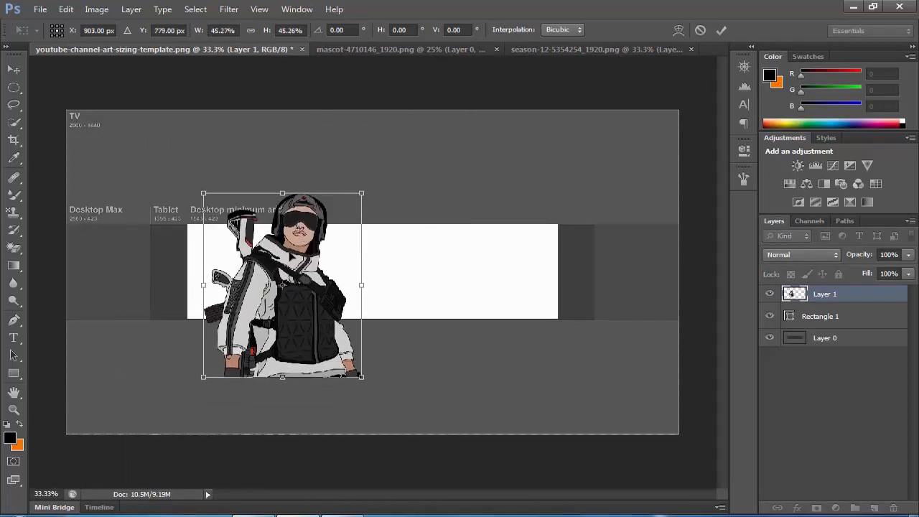
drag(362, 192, 302, 261)
drag(275, 310, 278, 264)
drag(307, 214, 297, 227)
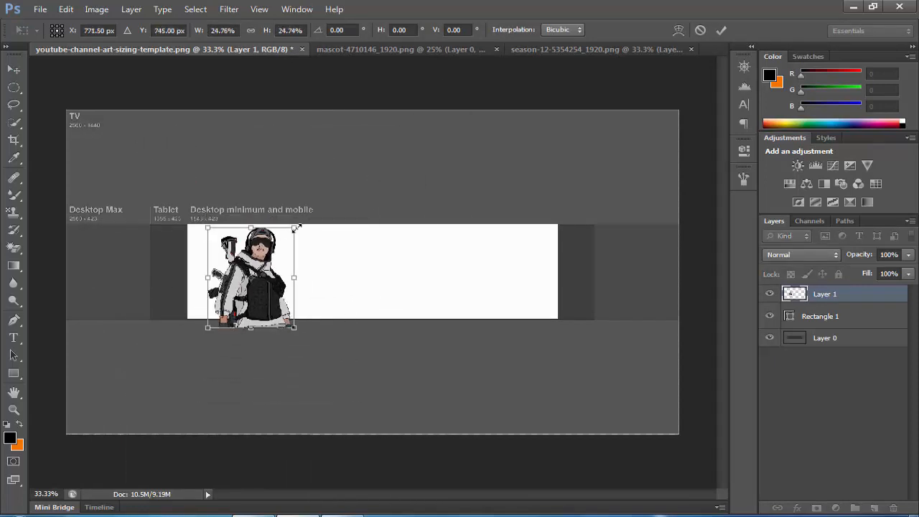
drag(277, 257, 291, 228)
drag(275, 280, 250, 280)
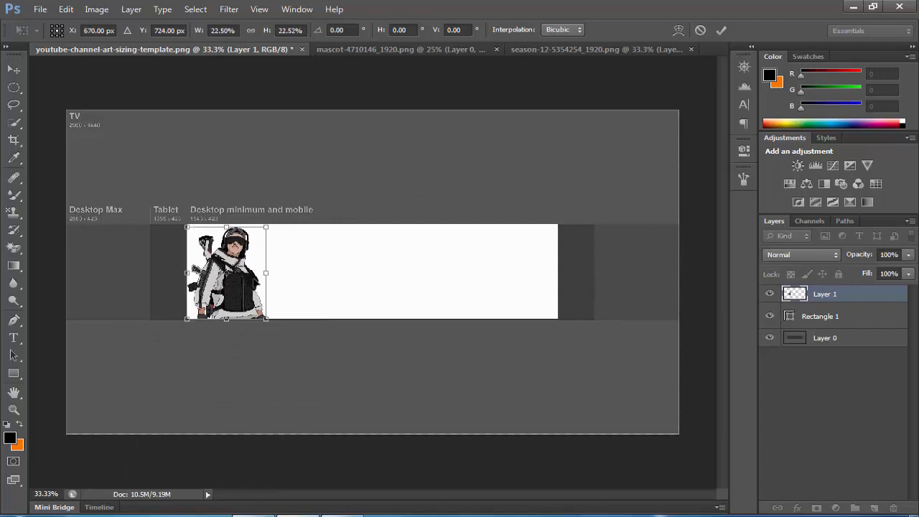
- Nudge the mascot character slightly right inside the white rectangle and apply its transformation
key(Right)
key(Right)
key(Right)
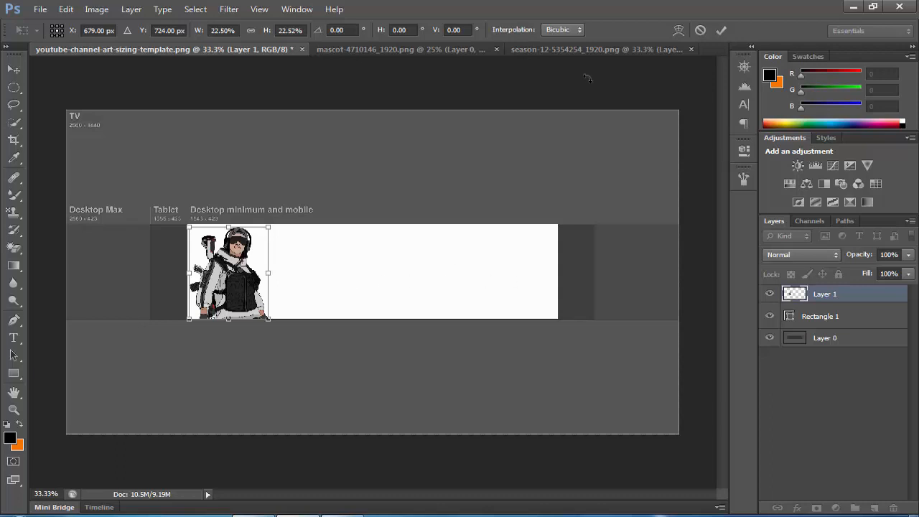
click(13, 69)
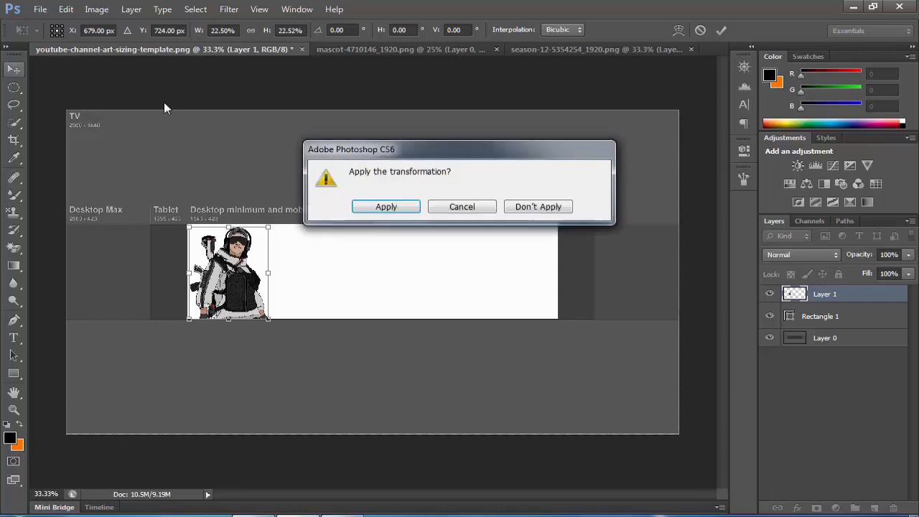
click(386, 206)
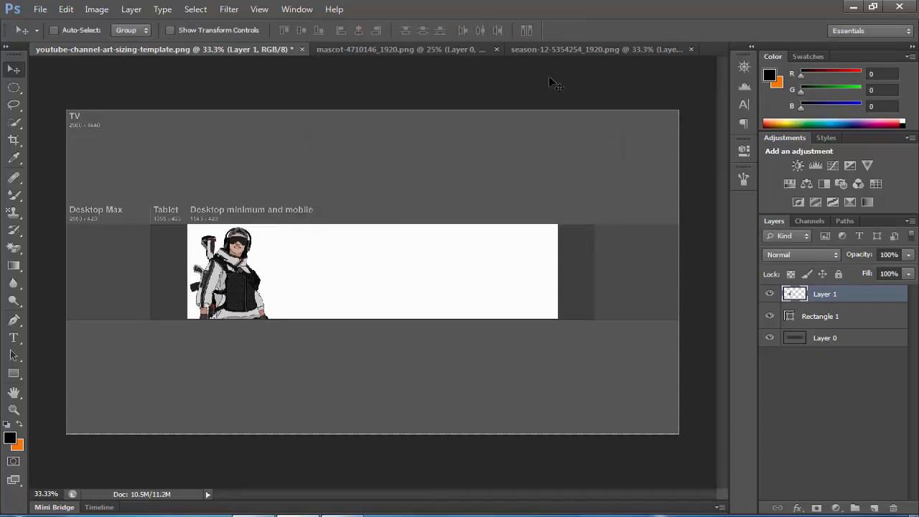
- Copy the season-12 character into the channel art template and scale it to about 24.6%, fitted inside the right end of the white rectangle
click(576, 50)
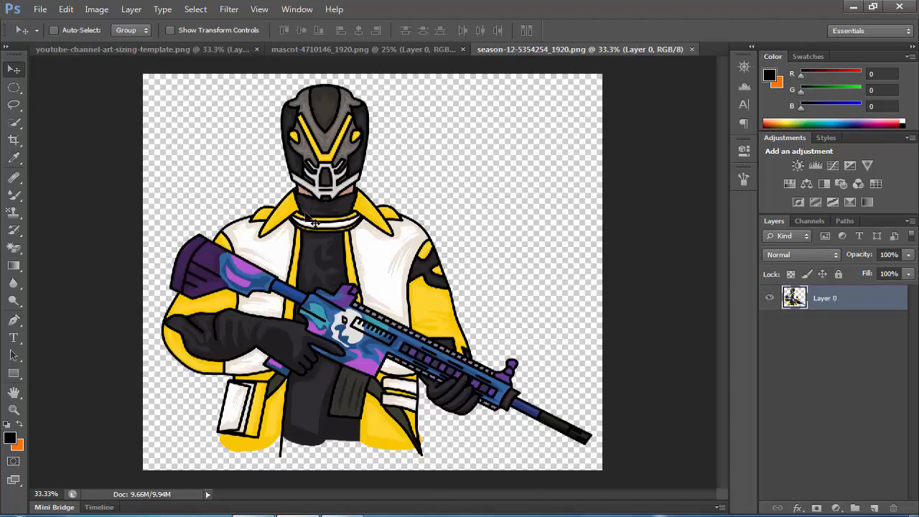
drag(314, 220, 462, 268)
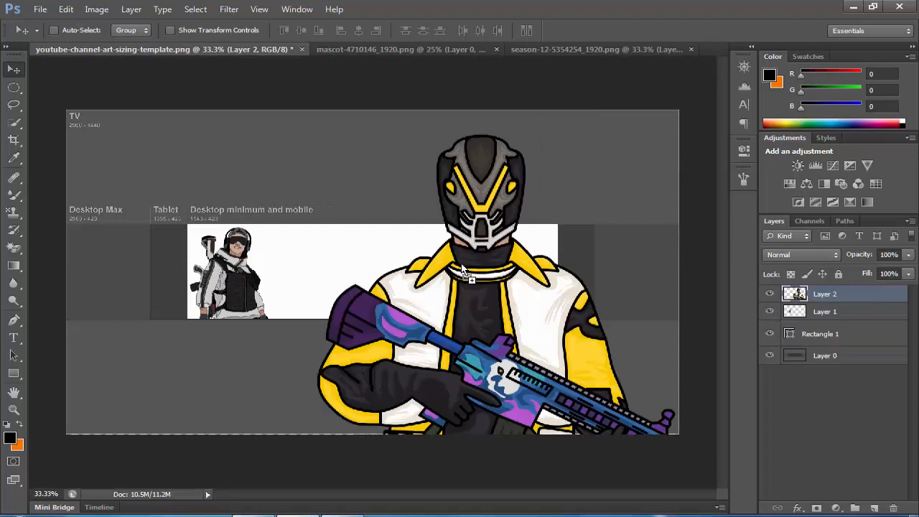
key(ctrl+t)
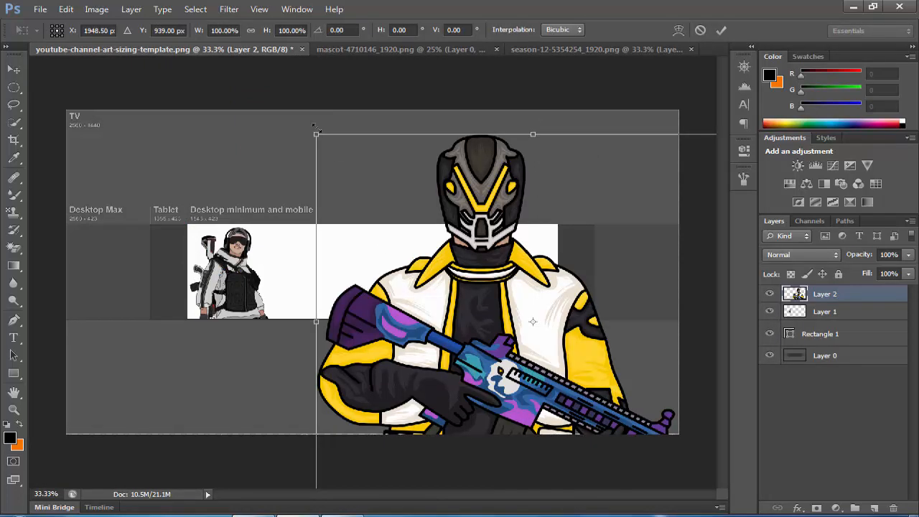
drag(315, 133, 540, 328)
drag(620, 382, 452, 258)
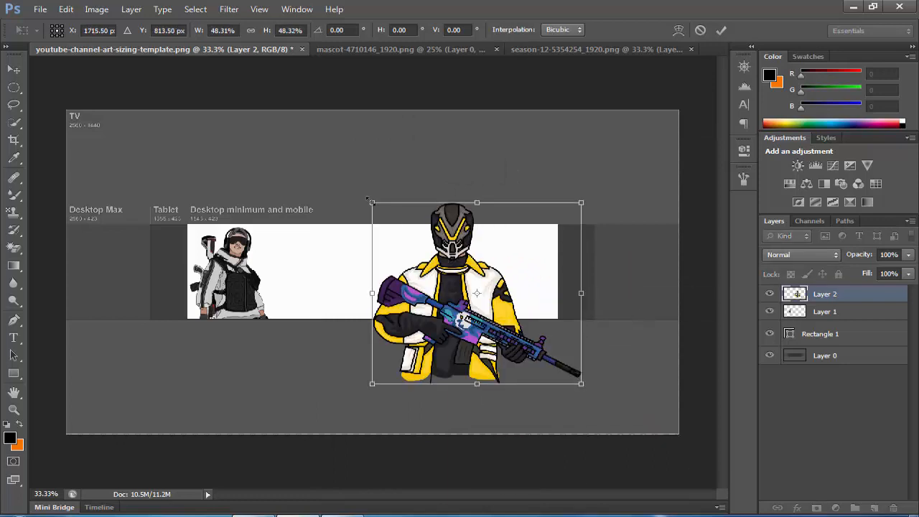
drag(371, 202, 479, 286)
drag(546, 331, 534, 267)
key(v)
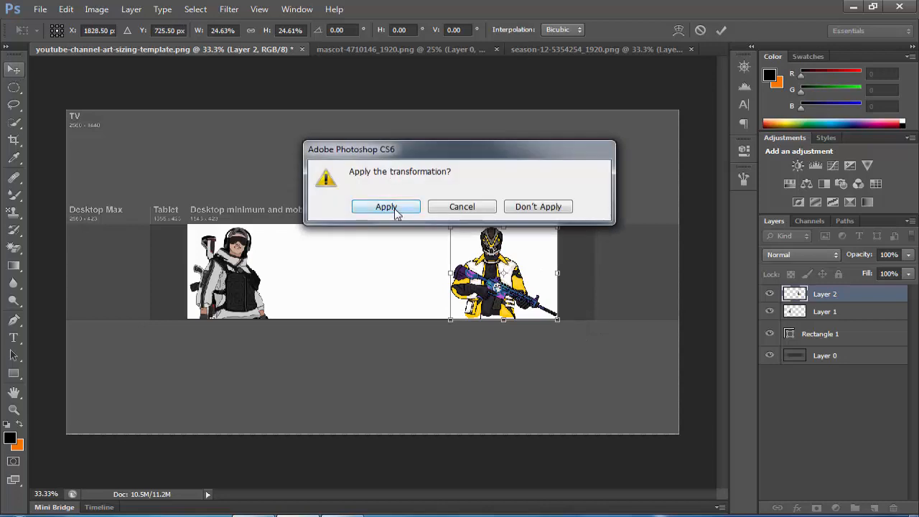
click(387, 206)
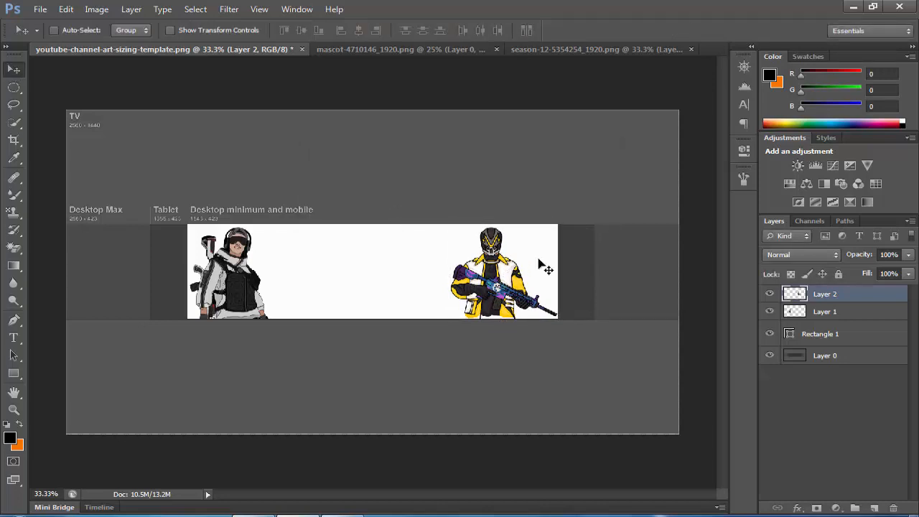
- Stretch the Rectangle 1 layer with Free Transform to about 165.7% width, spanning the template's full width
click(835, 339)
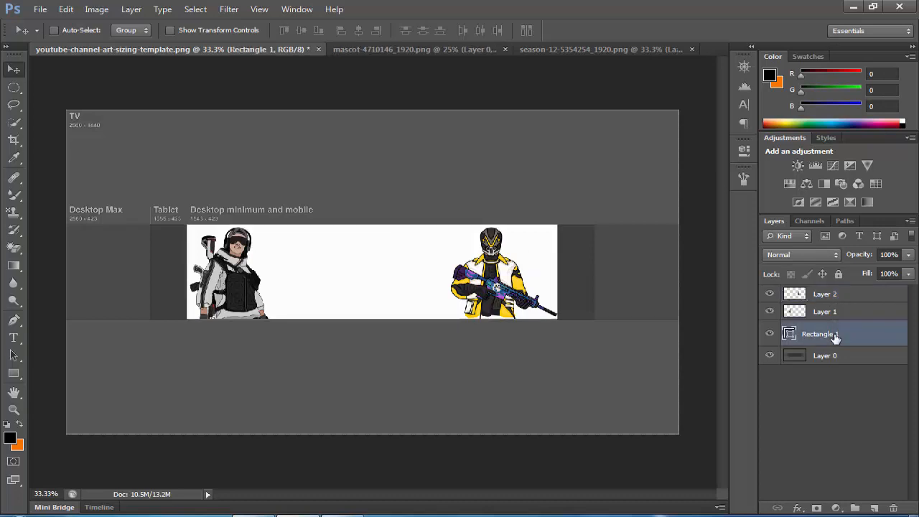
key(ctrl+t)
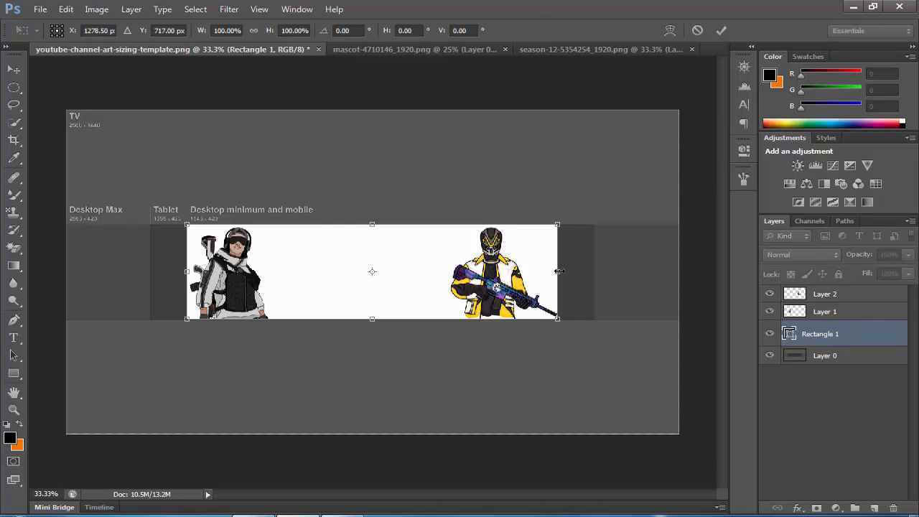
mouse_move(559, 271)
mouse_down()
mouse_move(677, 280)
mouse_move(563, 281)
mouse_up()
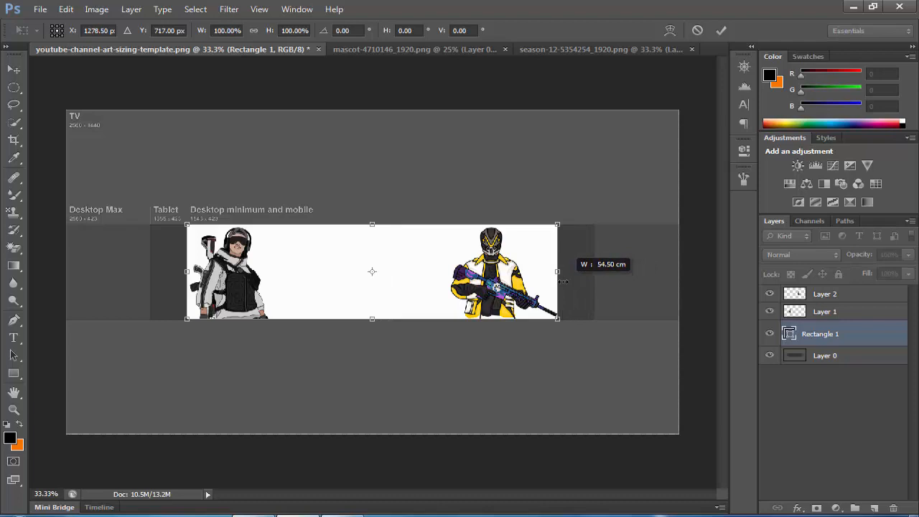
drag(563, 280, 563, 281)
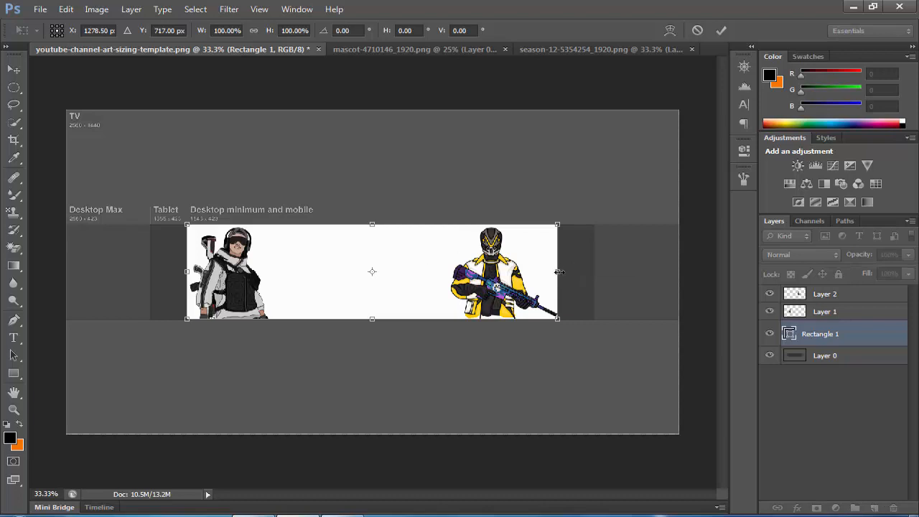
drag(560, 271, 679, 282)
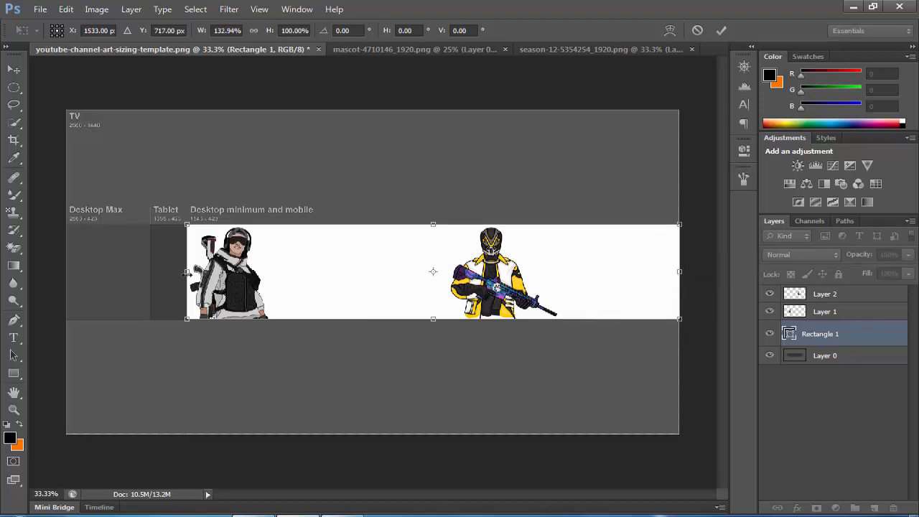
drag(185, 272, 63, 261)
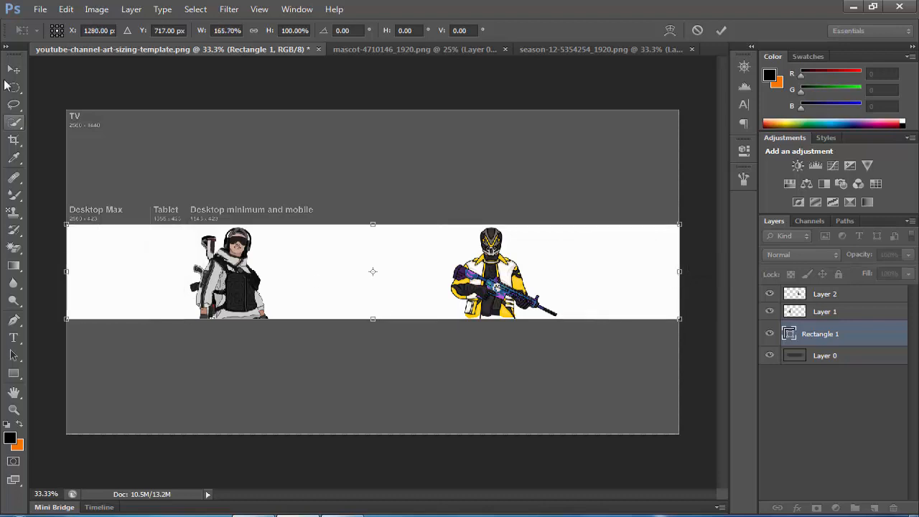
click(20, 74)
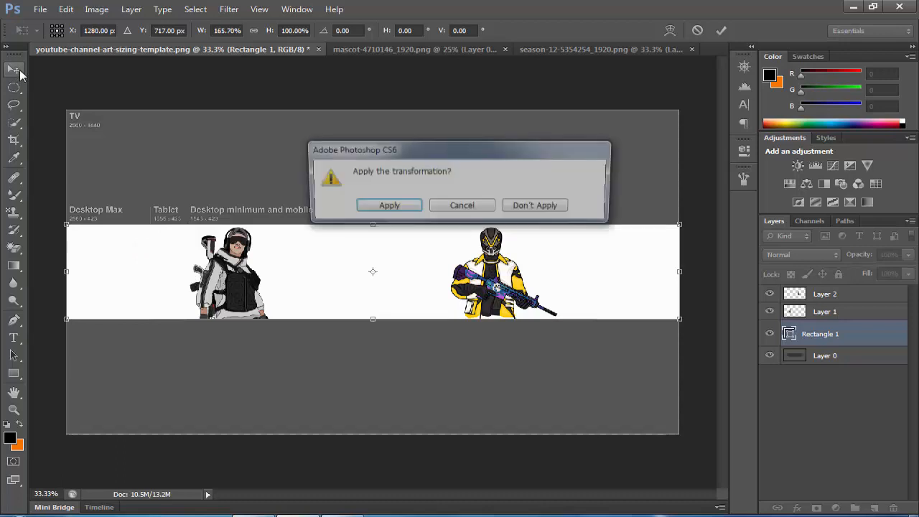
click(398, 207)
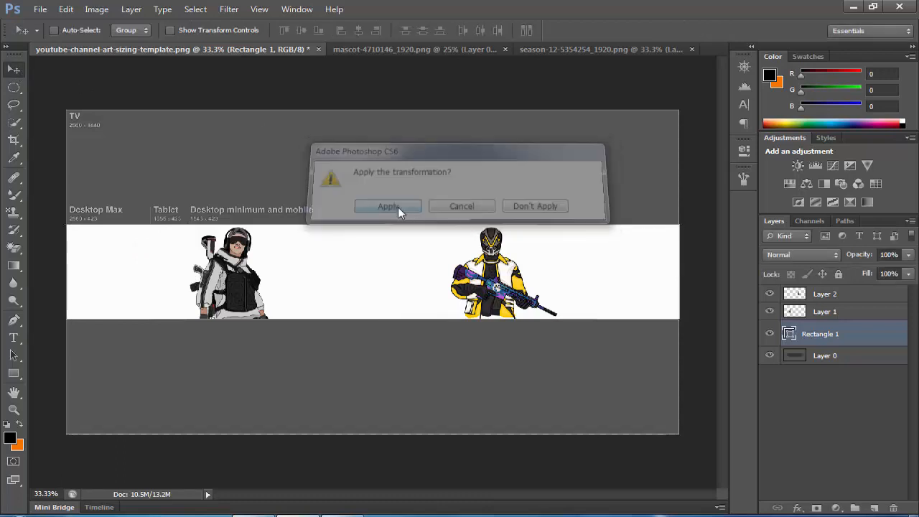
- Add a Gradient Overlay to Rectangle 1 using the orange-yellow-orange gradient preset
click(799, 508)
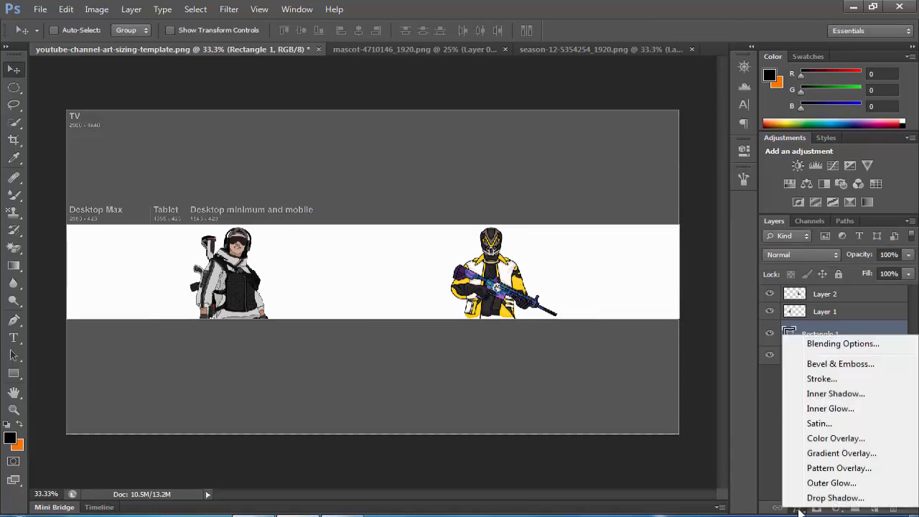
click(824, 454)
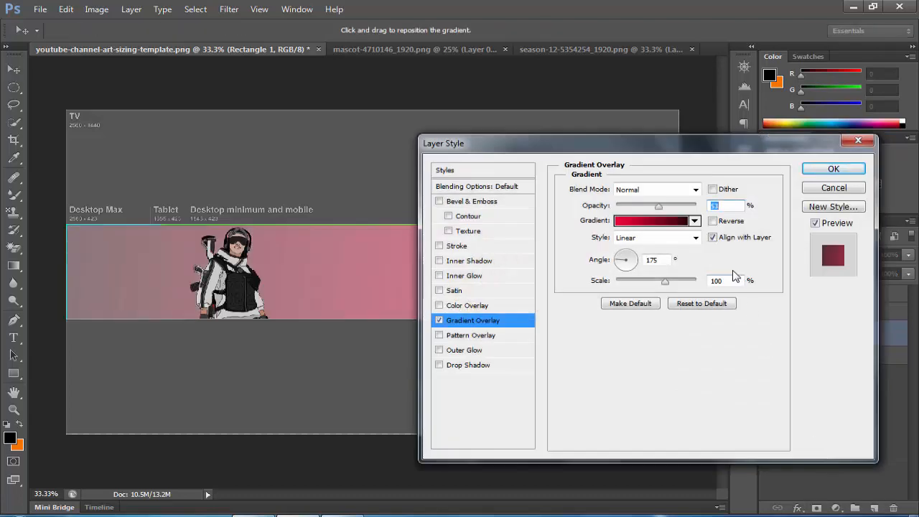
click(645, 222)
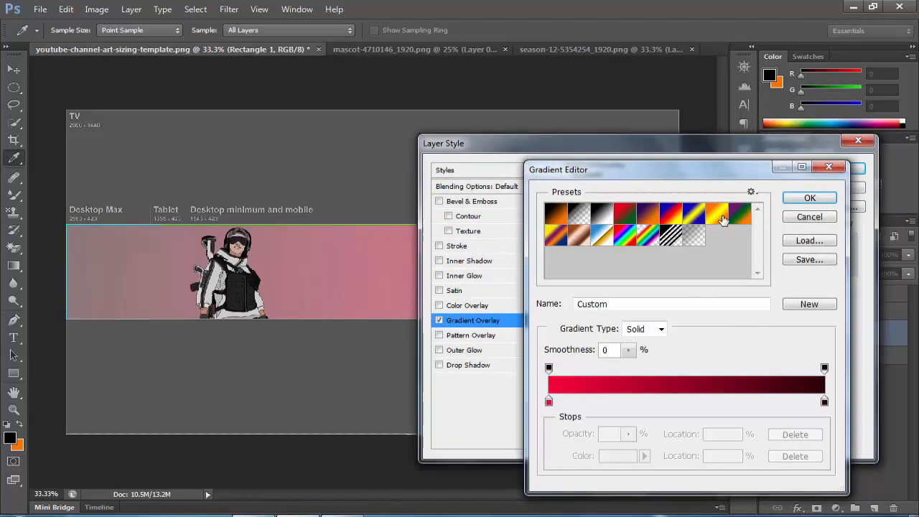
click(717, 215)
click(807, 201)
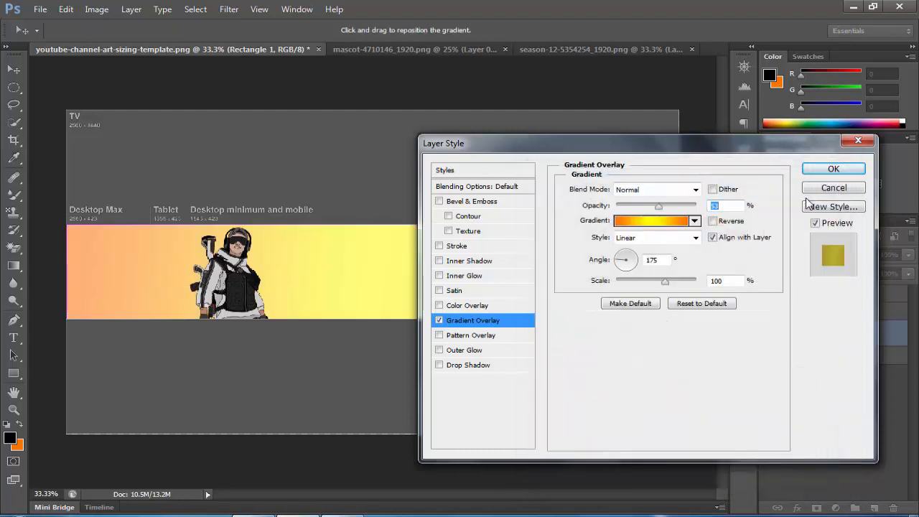
click(835, 169)
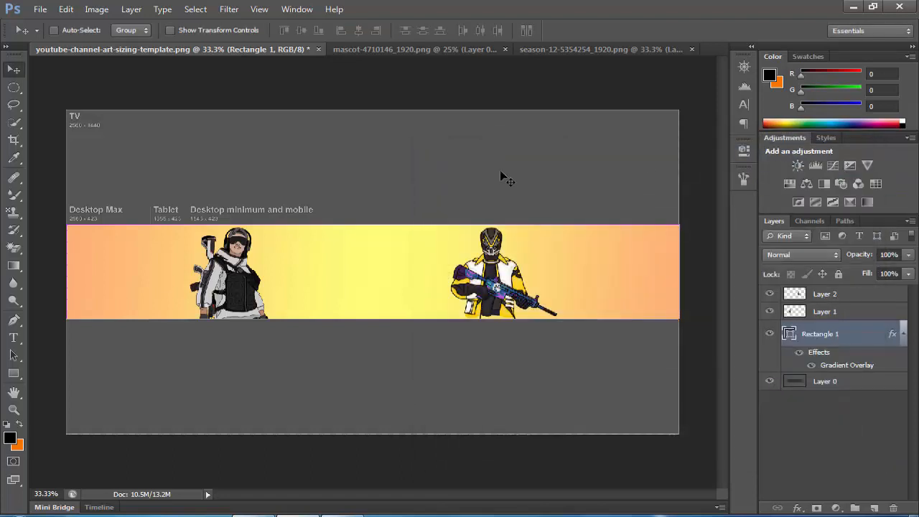
- Open milky-way-2695569_1920 from the Channel Art folder and copy it into the channel art template behind the characters
key(ctrl+o)
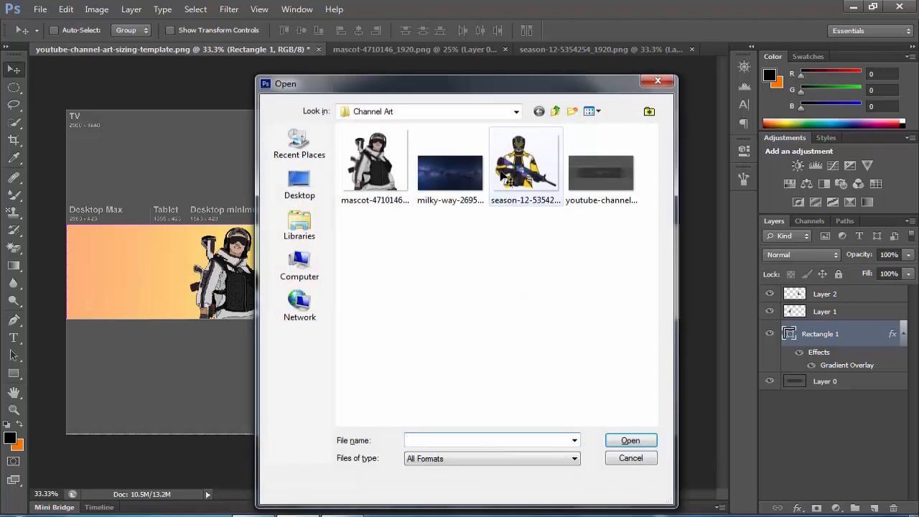
click(451, 183)
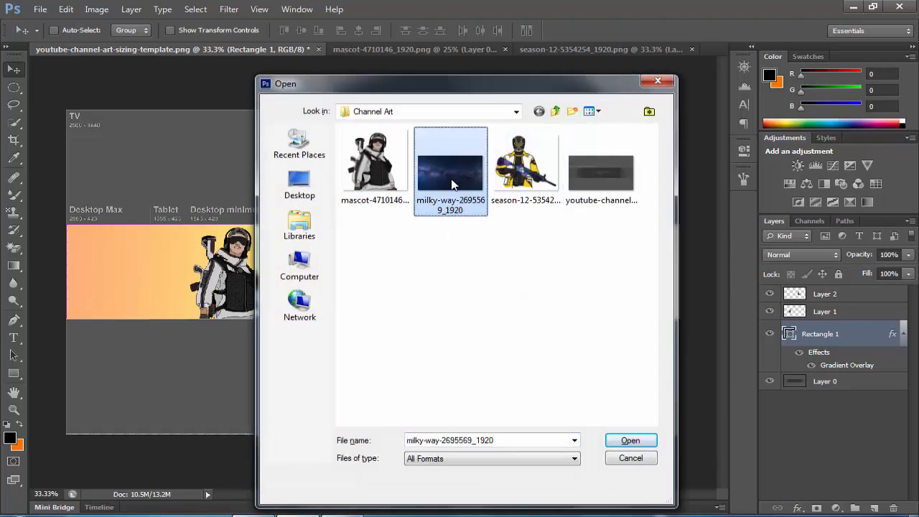
click(621, 441)
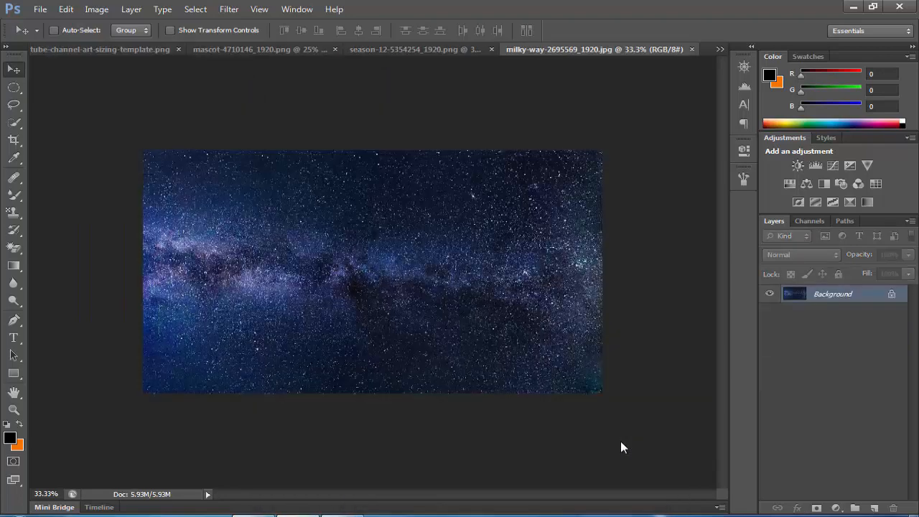
drag(374, 270, 343, 282)
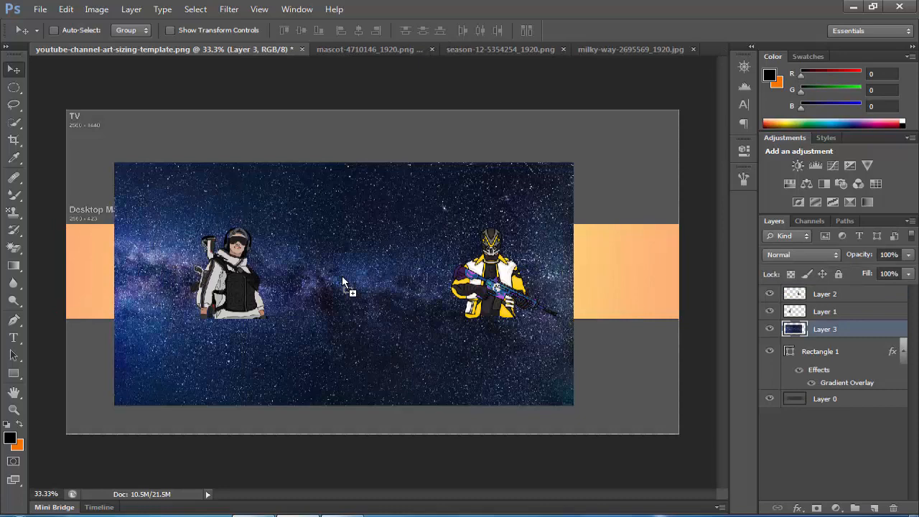
- Free Transform the milky way layer to about 133.3% width and 39.2% height, covering the full-width gradient band
key(ctrl+t)
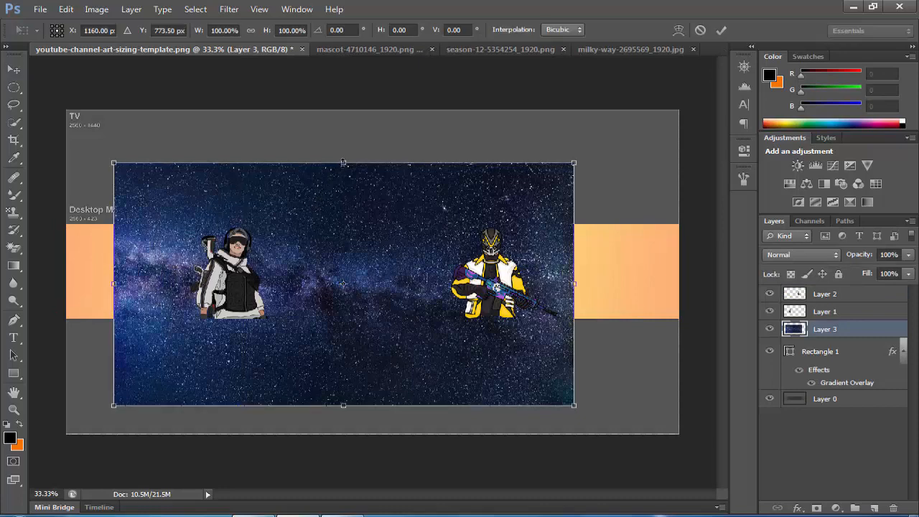
drag(344, 162, 345, 224)
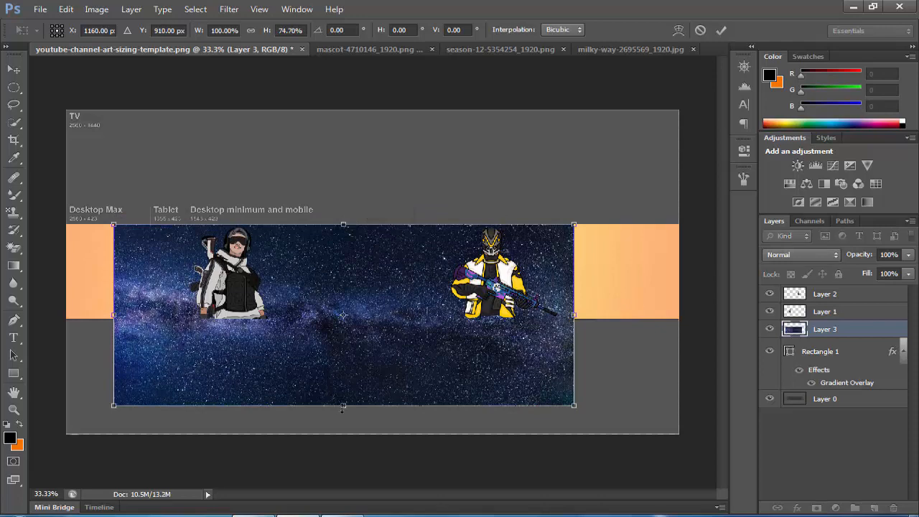
drag(343, 406, 349, 320)
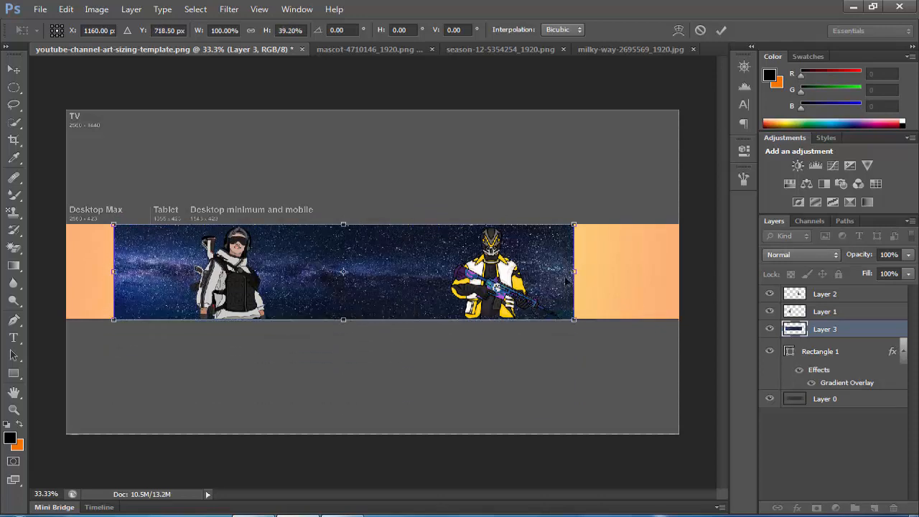
drag(575, 271, 679, 273)
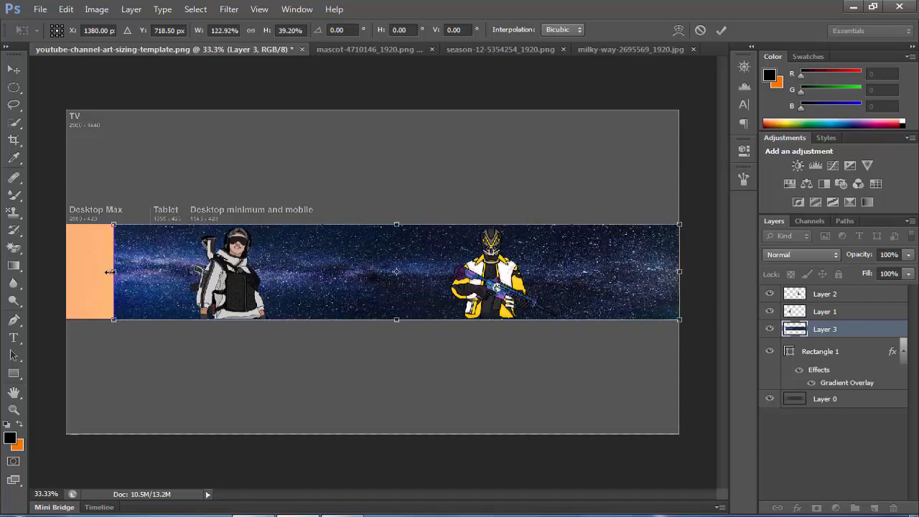
drag(111, 272, 66, 271)
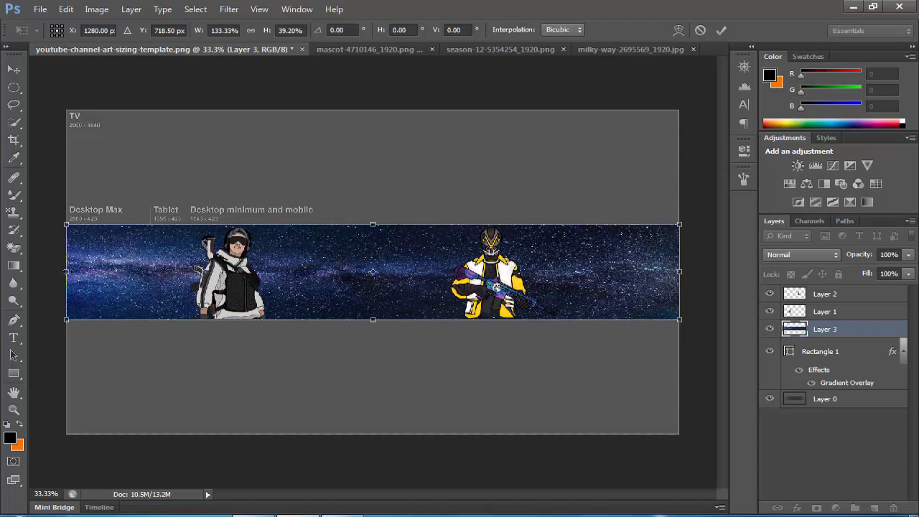
- Lower the milky way layer's opacity to 85% and apply its pending transformation
click(909, 255)
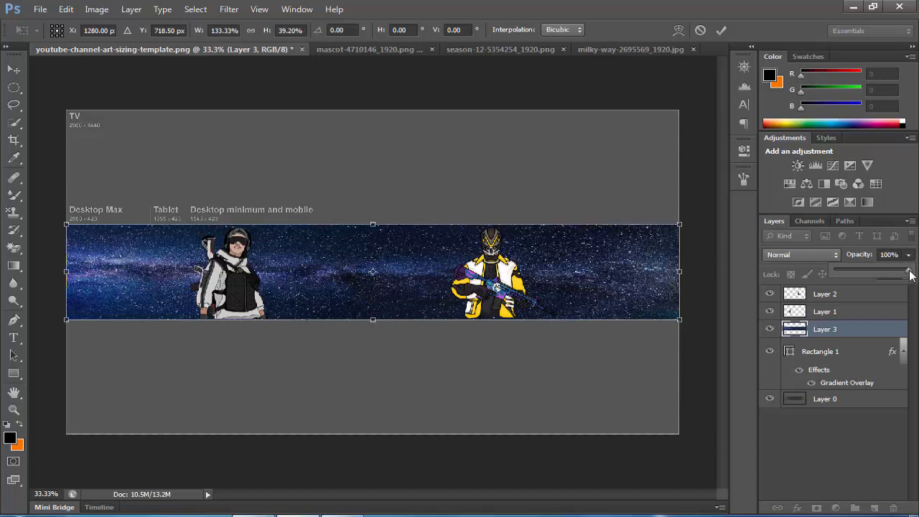
drag(910, 274, 898, 273)
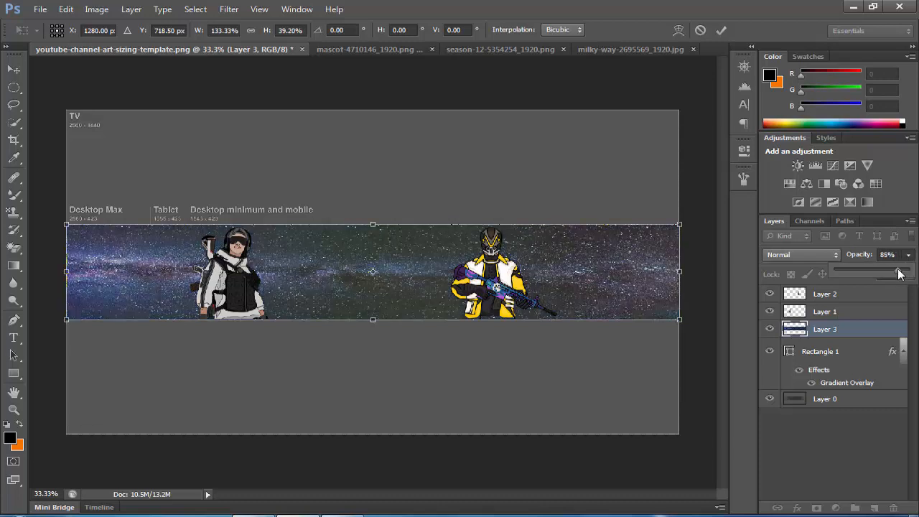
click(847, 448)
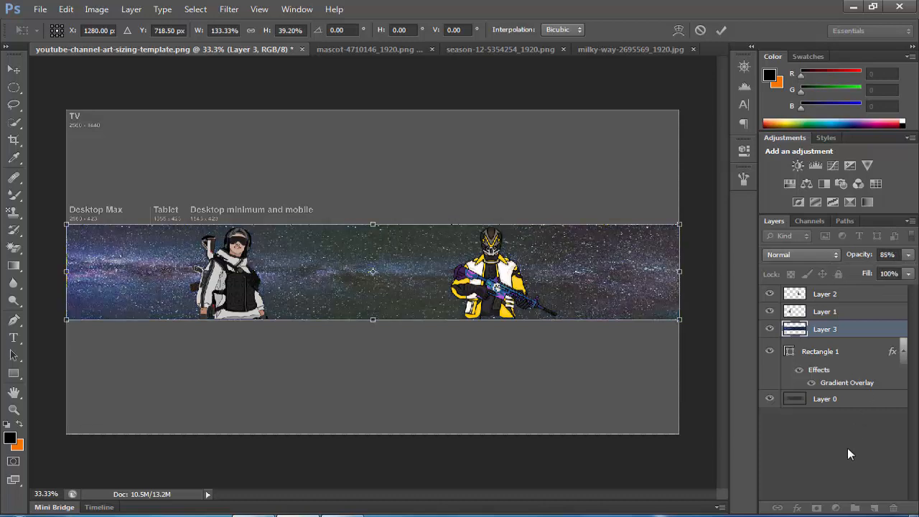
click(16, 69)
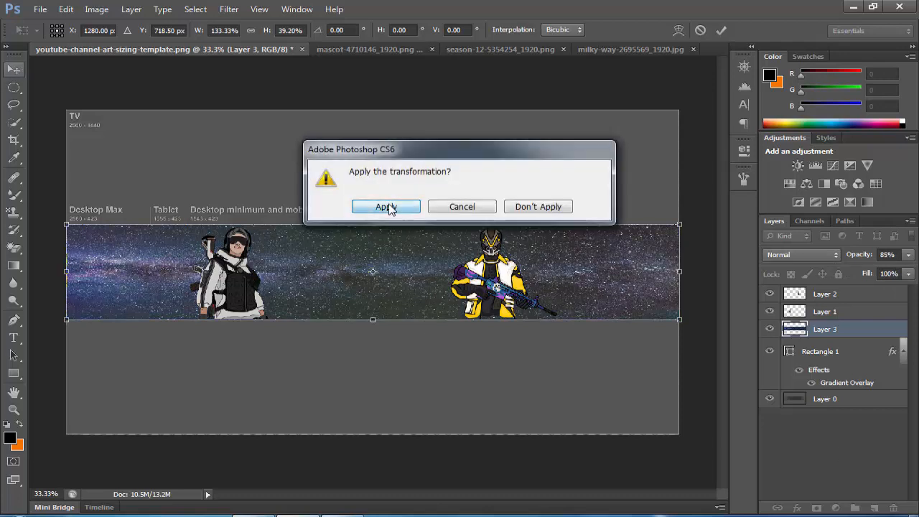
click(384, 206)
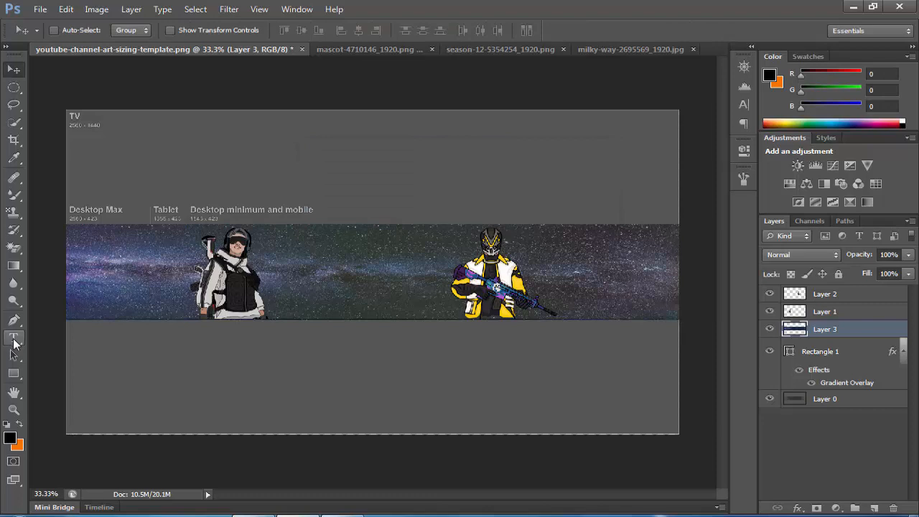
- Add the channel owner's first name in yellow Impact text, scaled to about 490%, between the characters in the band's upper half
click(14, 341)
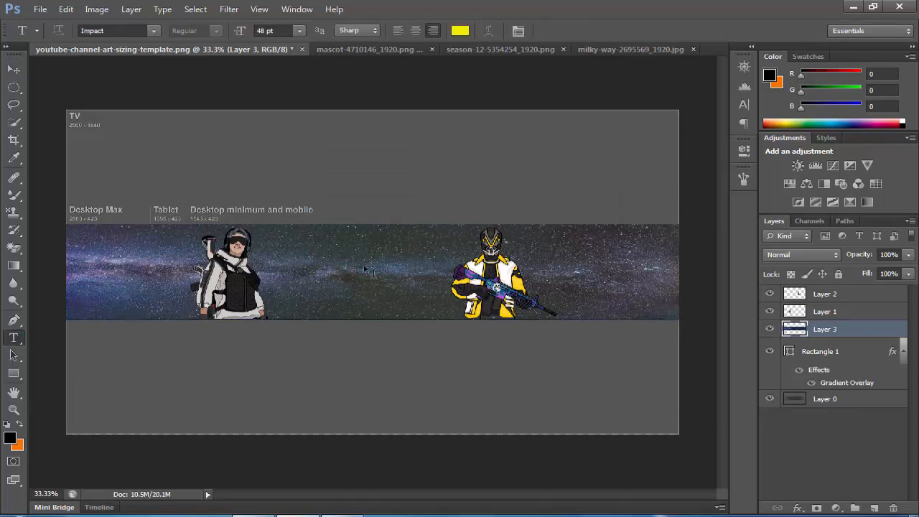
click(387, 257)
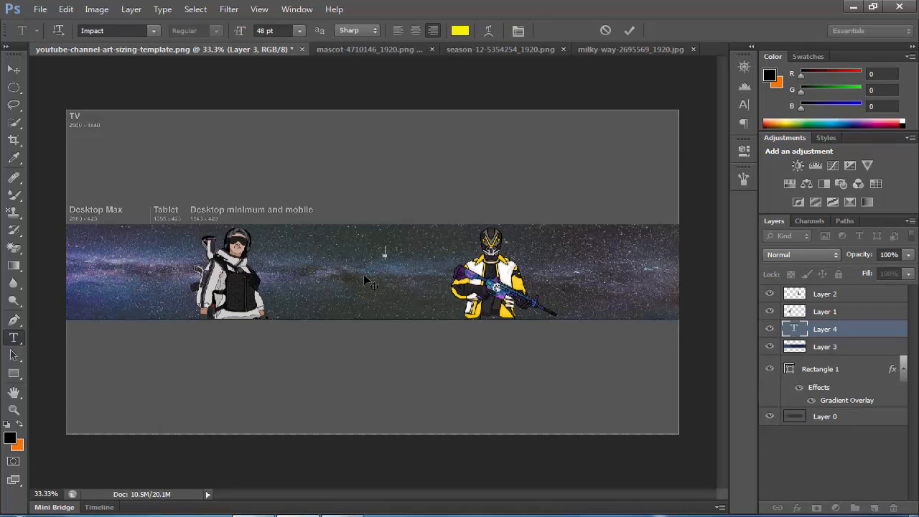
click(14, 71)
key(ctrl+t)
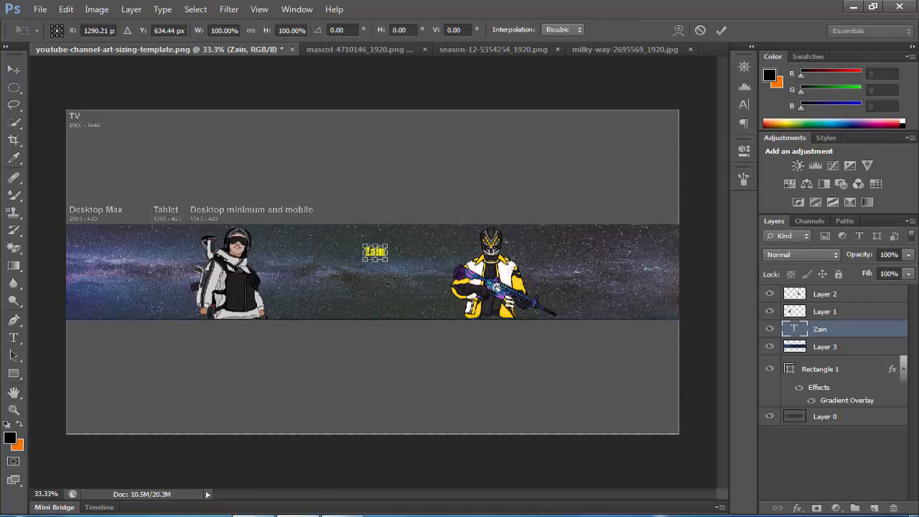
drag(388, 260, 476, 297)
drag(393, 292, 344, 272)
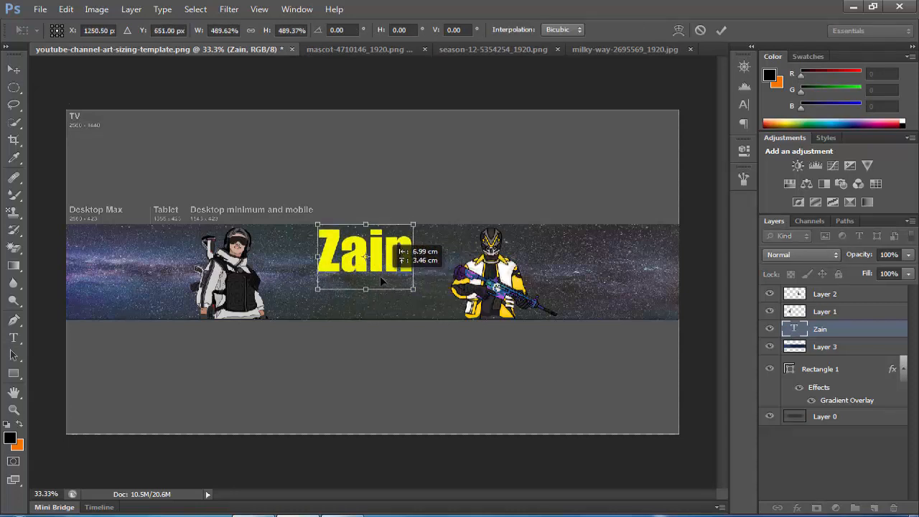
key(v)
click(388, 208)
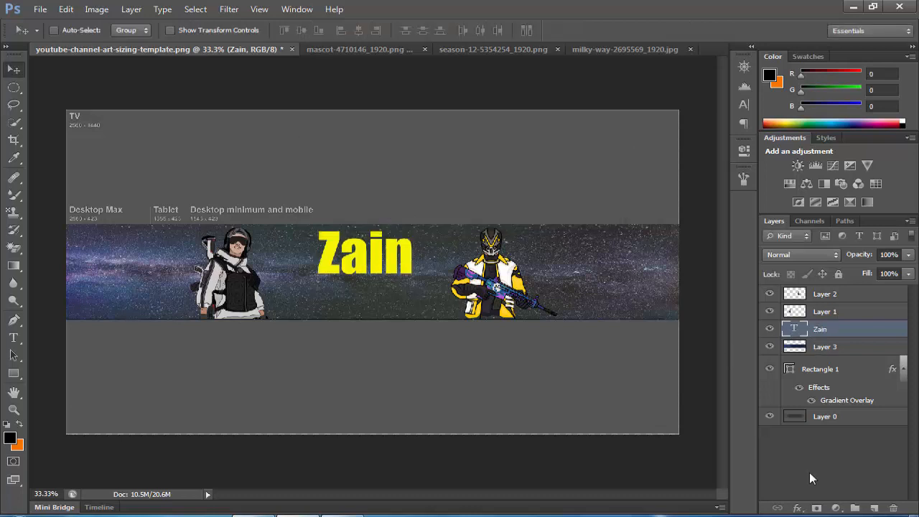
- Give the name text a Bevel & Emboss with shadow color #f10935, size 76 px and depth 215%
click(797, 507)
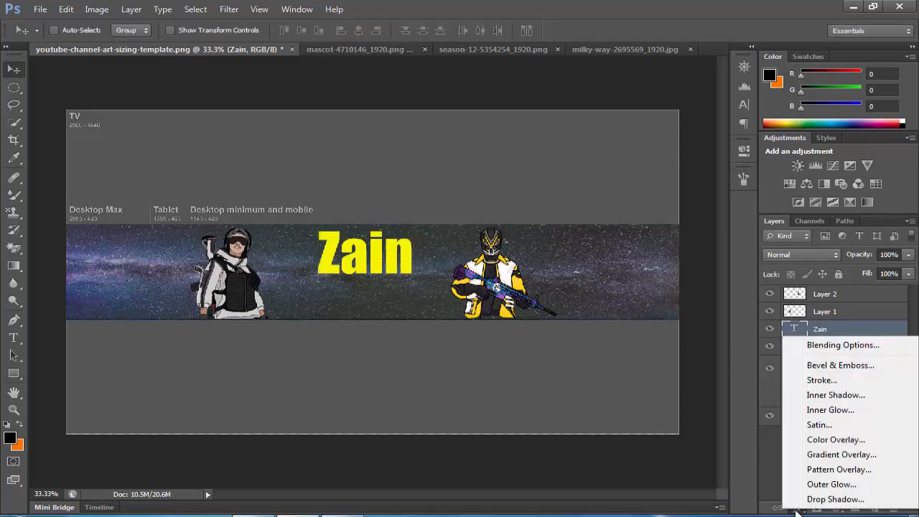
click(839, 368)
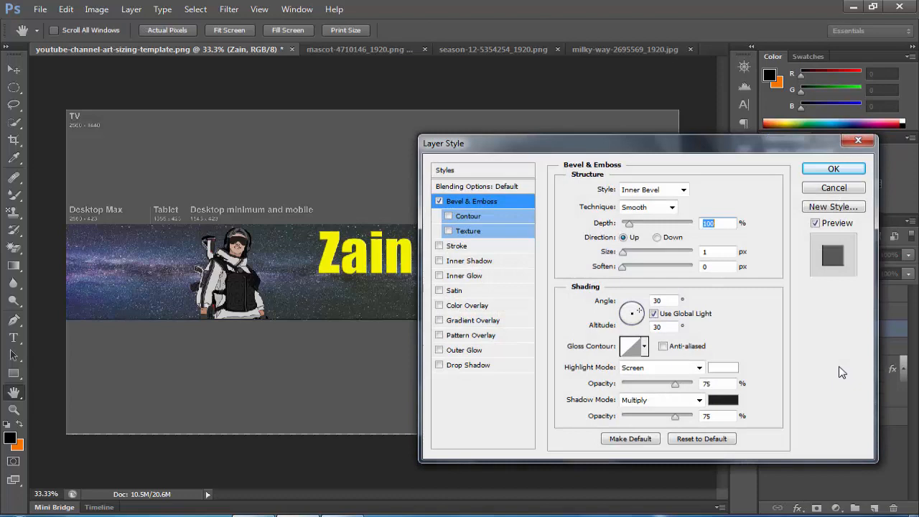
click(726, 403)
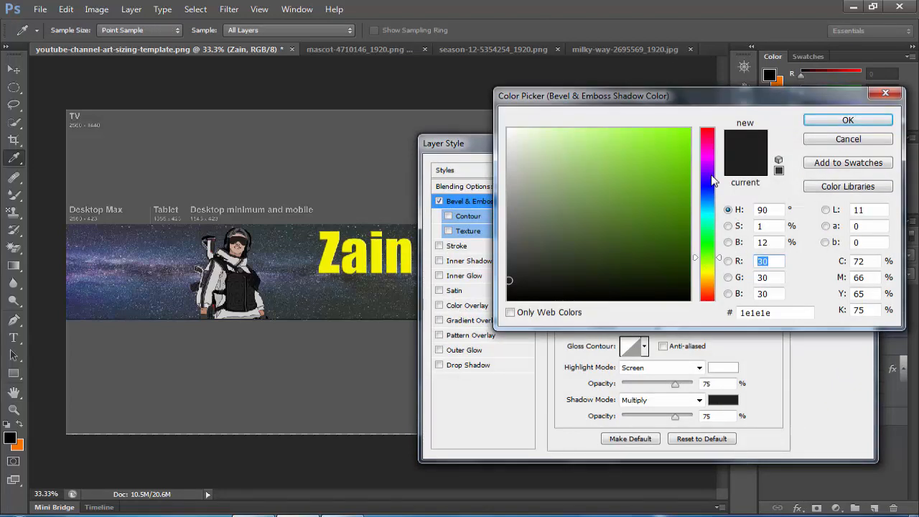
click(710, 134)
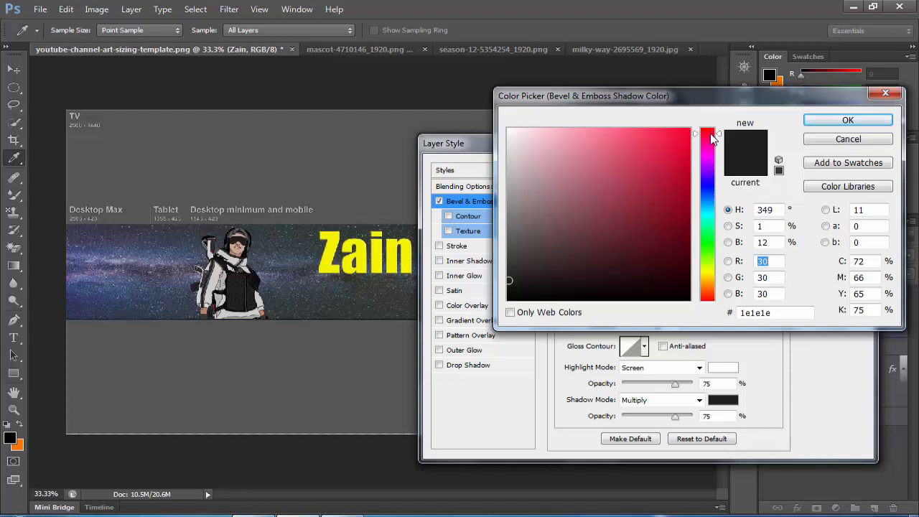
click(683, 138)
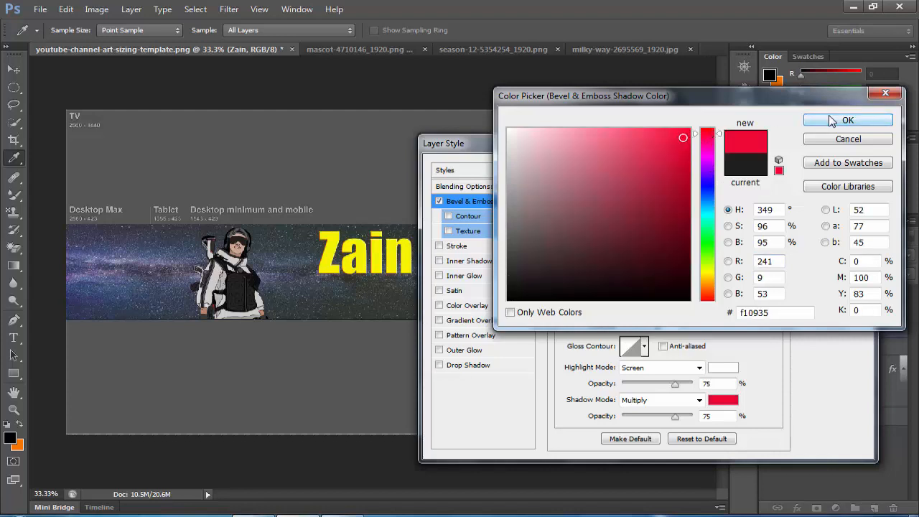
click(855, 120)
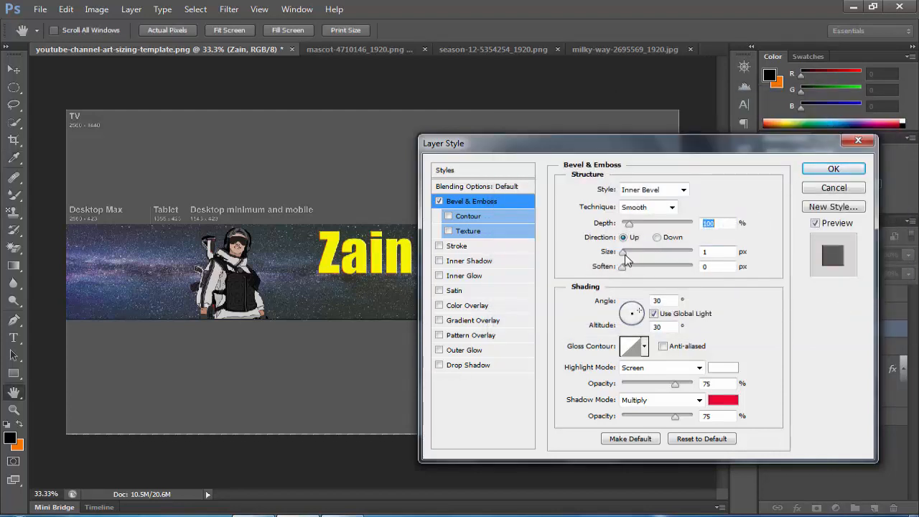
drag(625, 254, 647, 257)
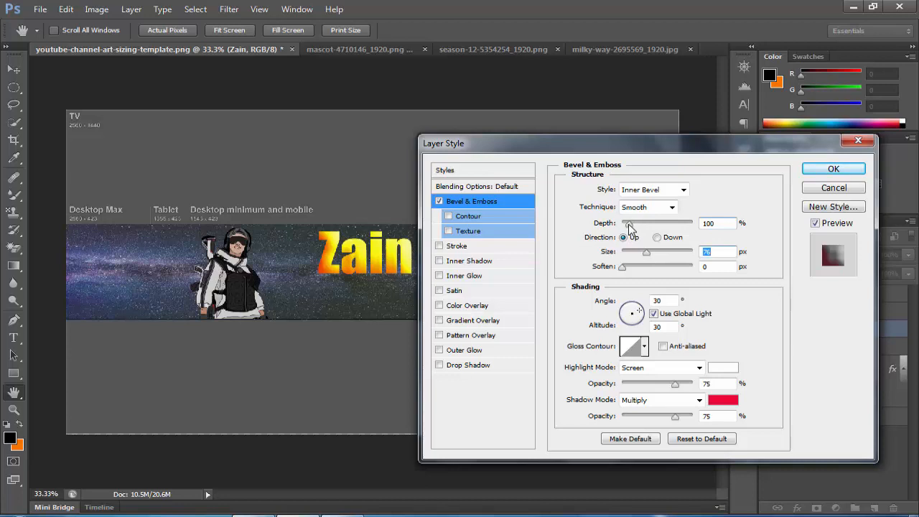
drag(628, 227, 639, 229)
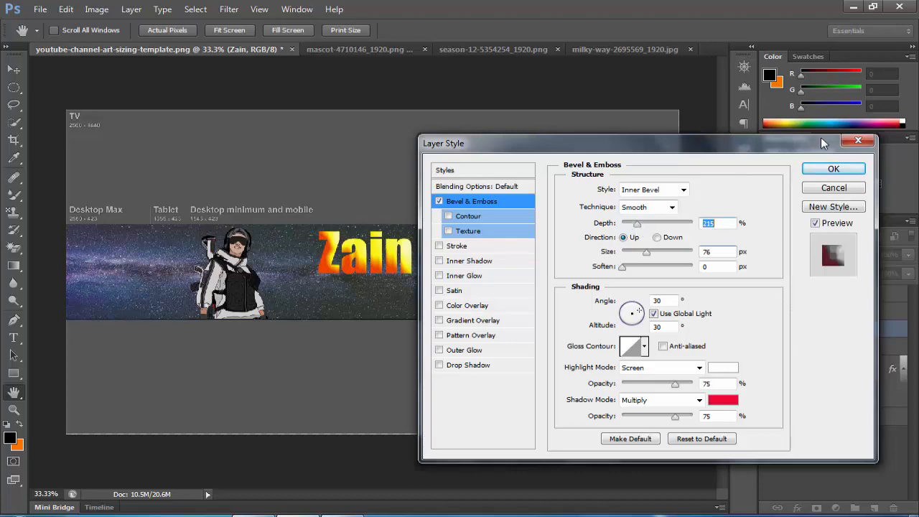
click(833, 169)
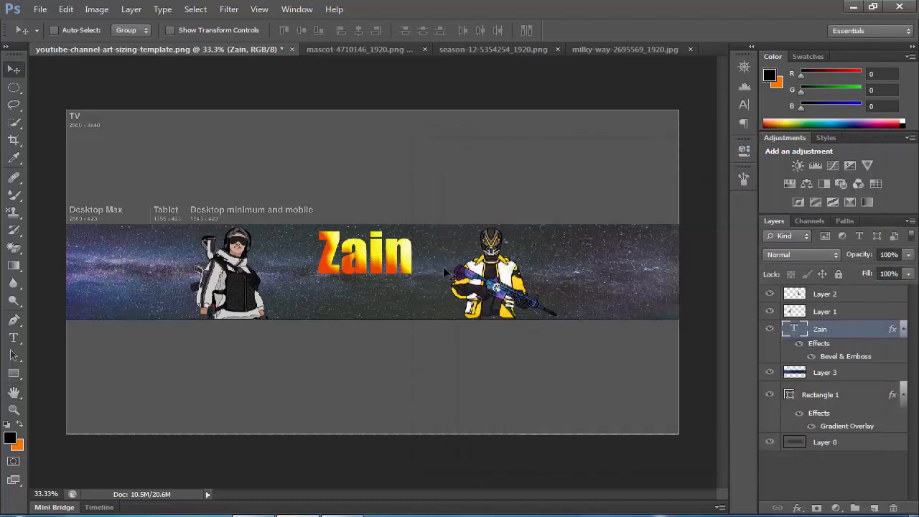
- Add the yellow Impact text "Gameing" and scale it to about 312% directly below the name, between the characters
click(14, 338)
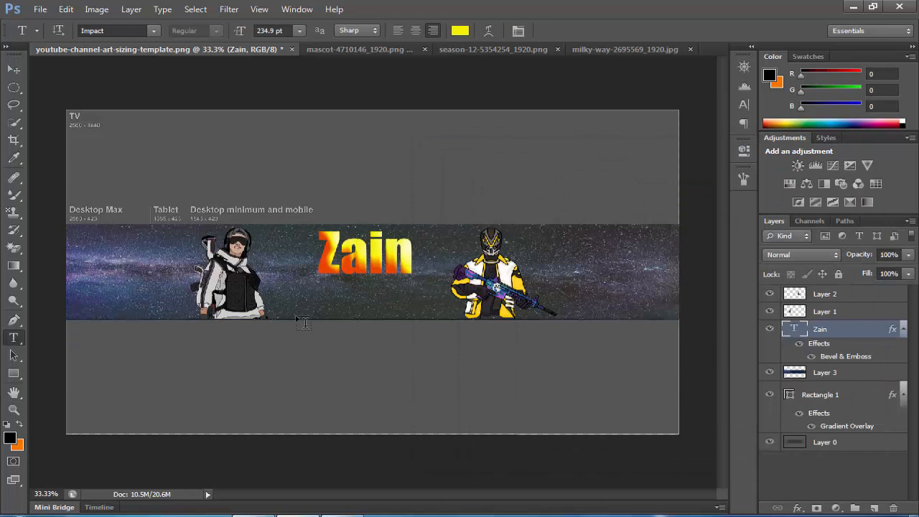
click(368, 303)
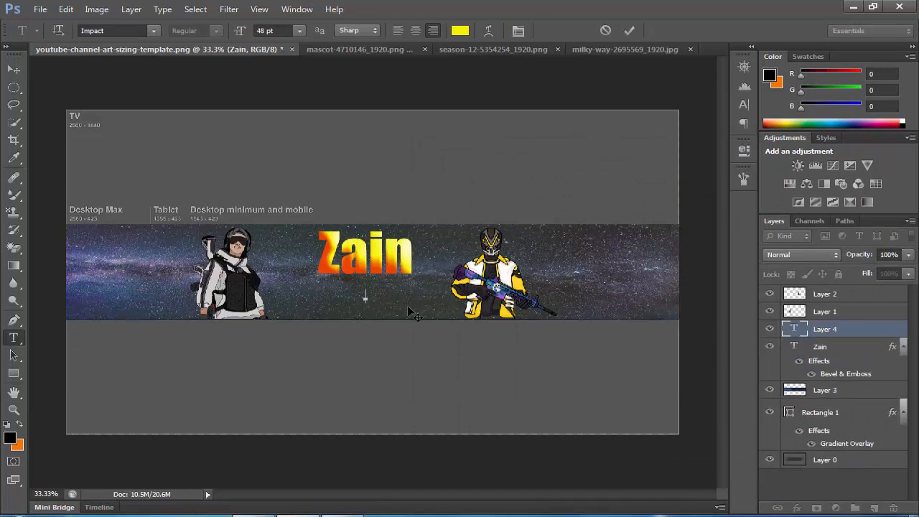
text(Gameing)
key(ctrl+Return)
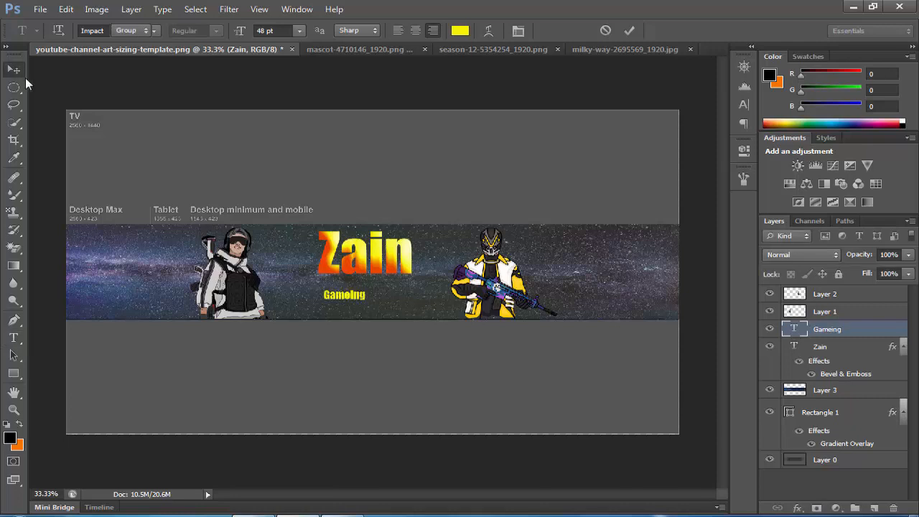
key(v)
key(ctrl+t)
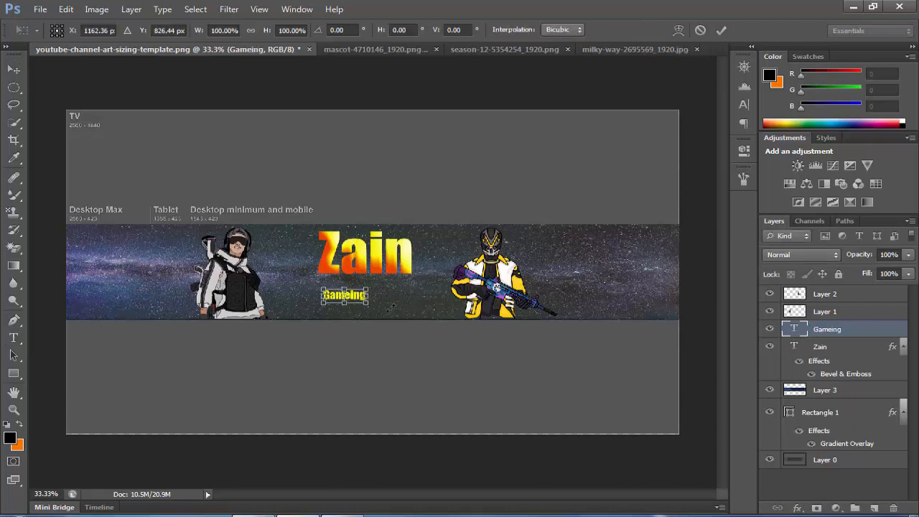
drag(368, 304, 401, 302)
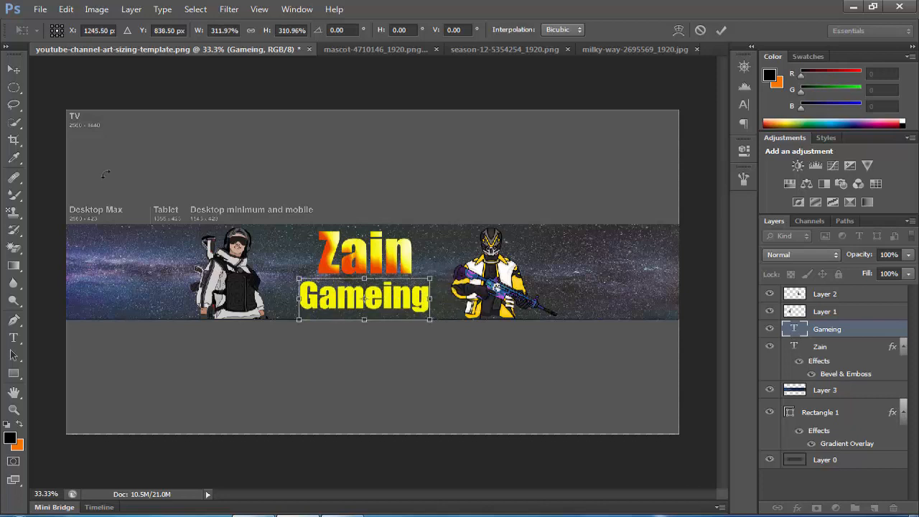
click(15, 70)
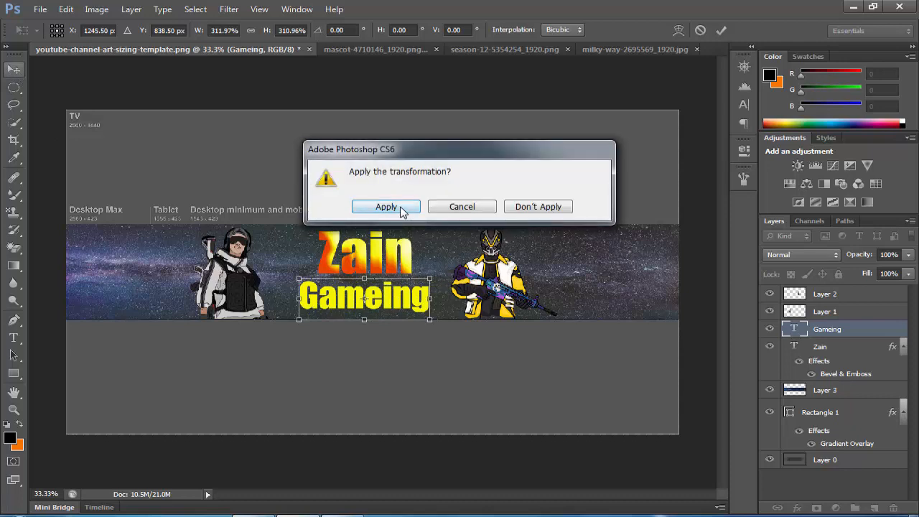
click(403, 209)
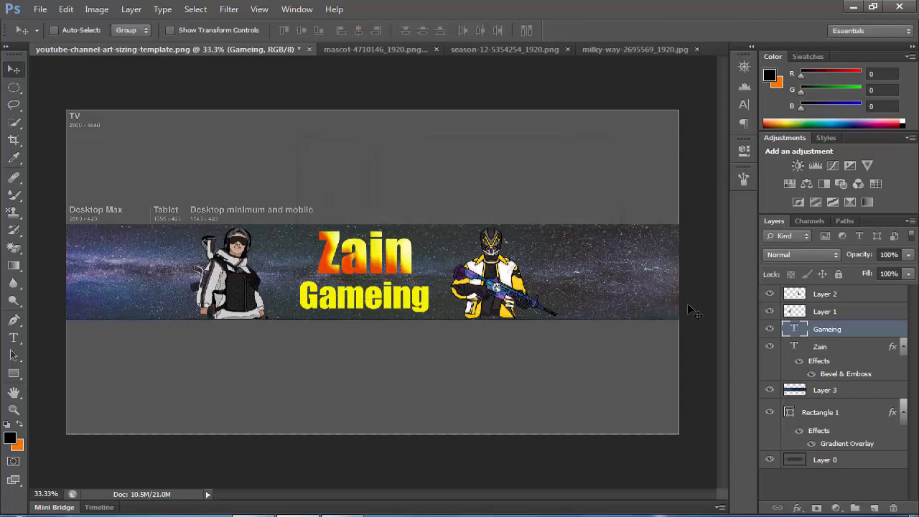
- Give the "Gameing" text a Bevel & Emboss with a bright red shadow color, size 84 px and depth 123%
click(798, 508)
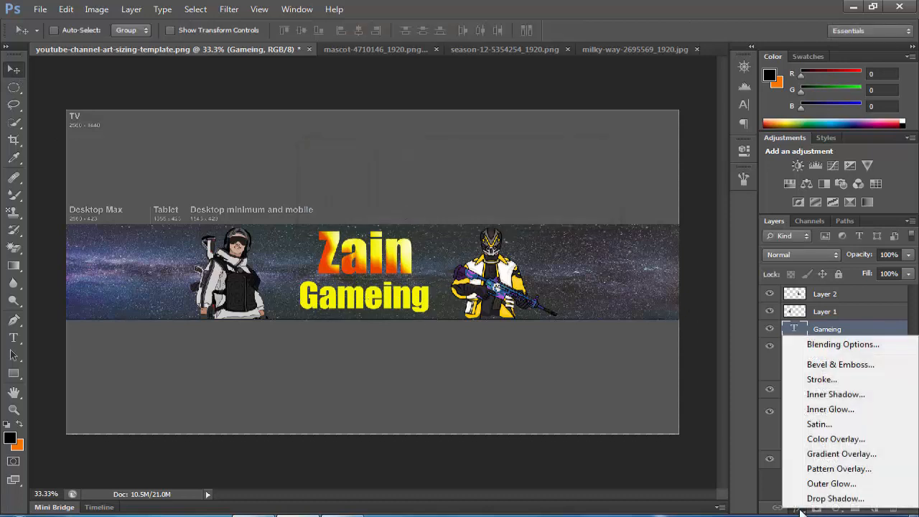
click(850, 365)
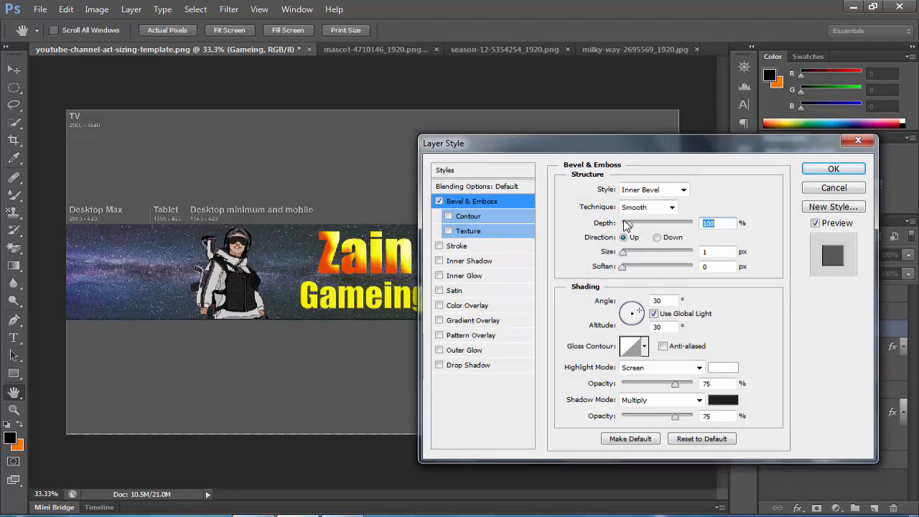
click(723, 400)
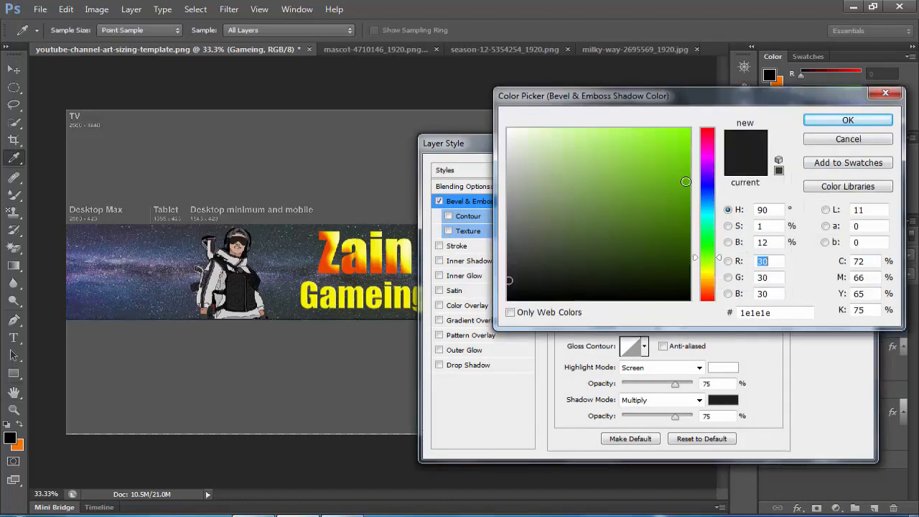
click(708, 131)
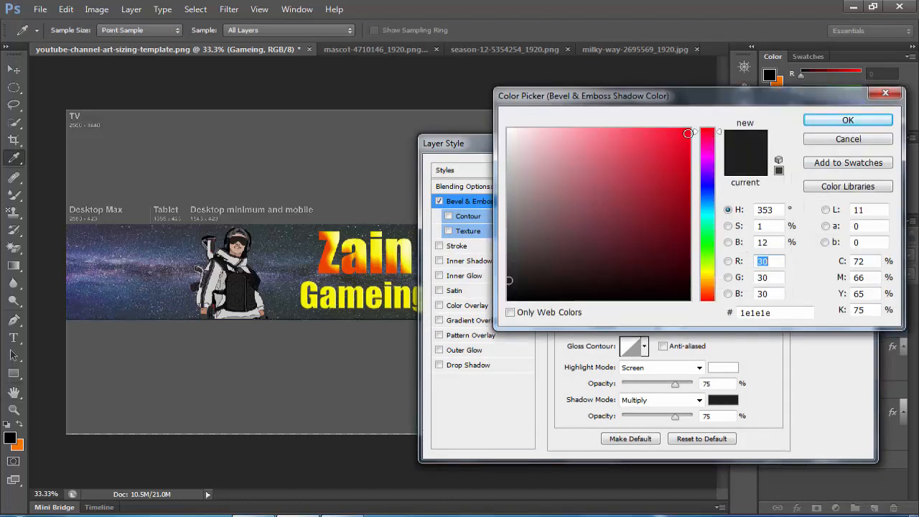
click(688, 134)
click(847, 120)
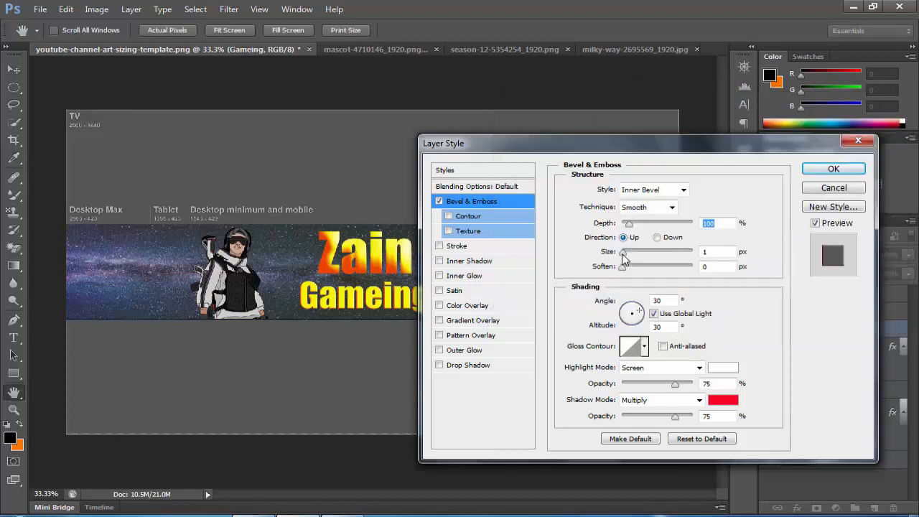
click(630, 253)
drag(630, 252, 651, 254)
drag(629, 225, 631, 225)
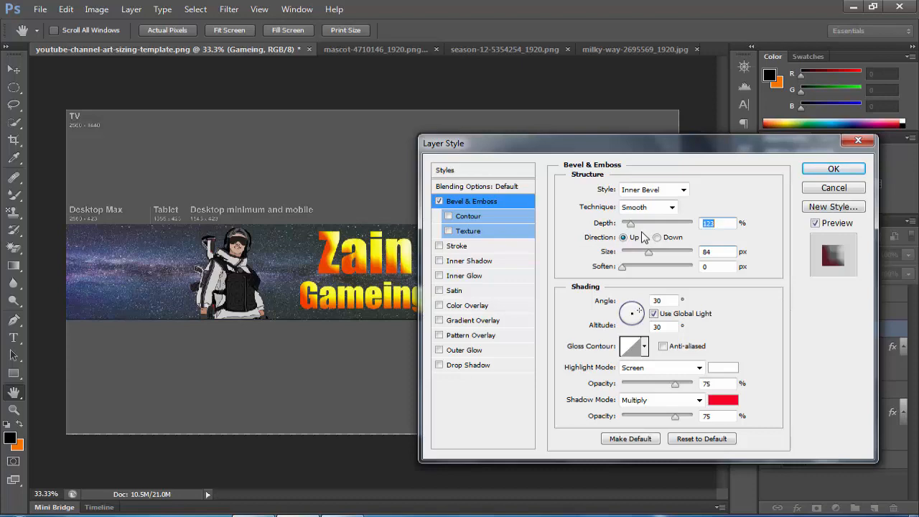
click(823, 173)
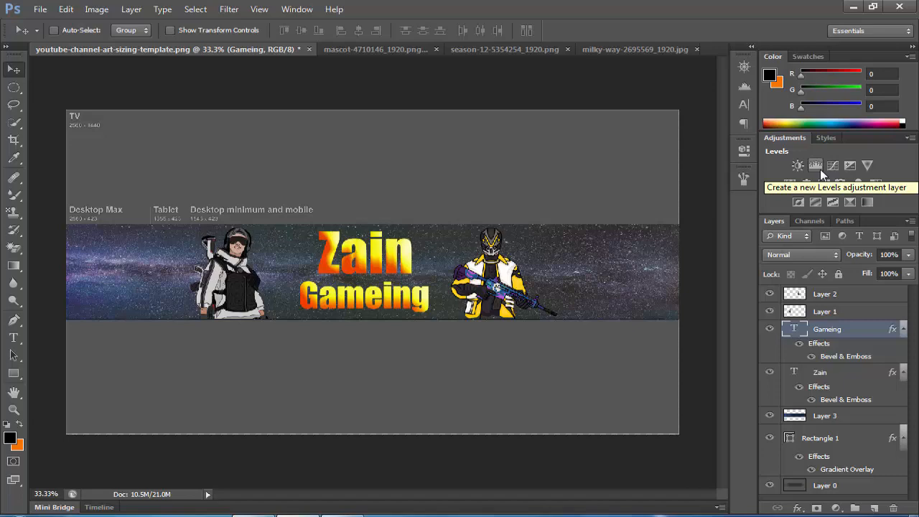
- Save the banner as a JPEG named "Channel Art" in the Channel Art folder, with Maximum quality 10 and Baseline ("Standard") format
key(ctrl+shift+s)
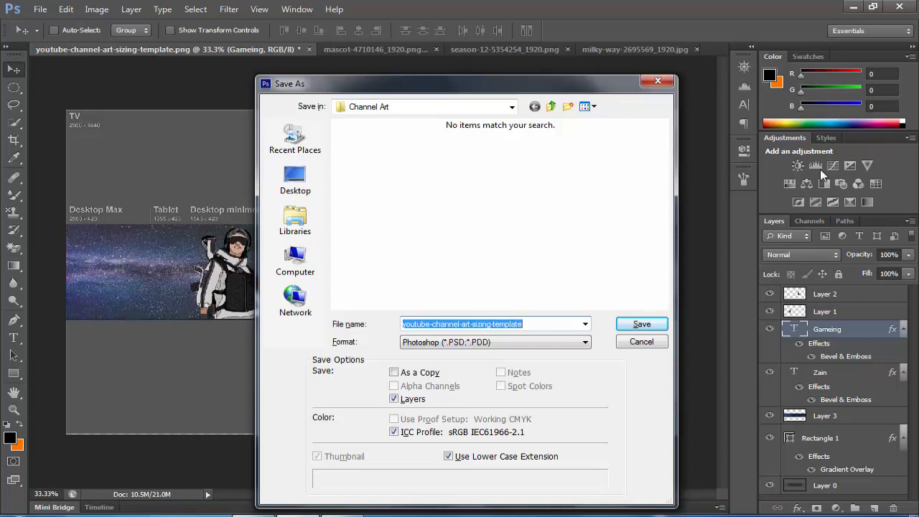
text(C)
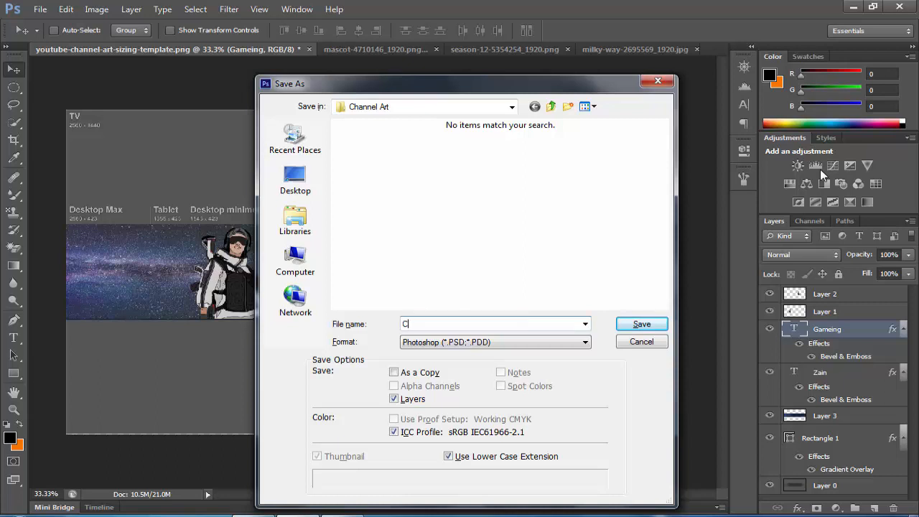
text(hannel Art)
click(543, 343)
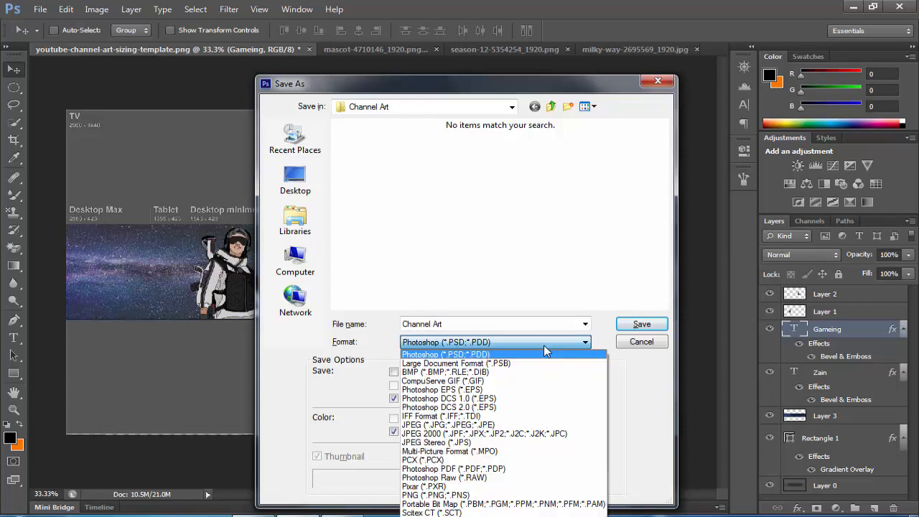
click(497, 426)
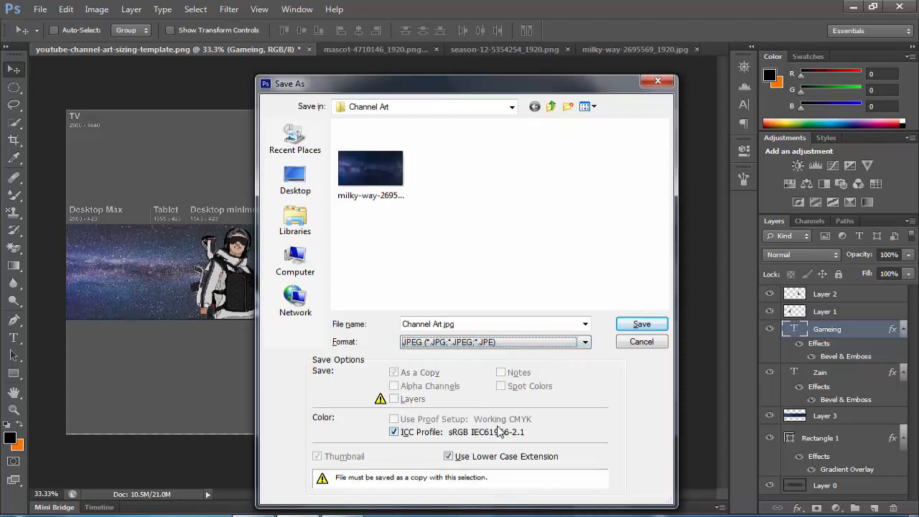
click(634, 327)
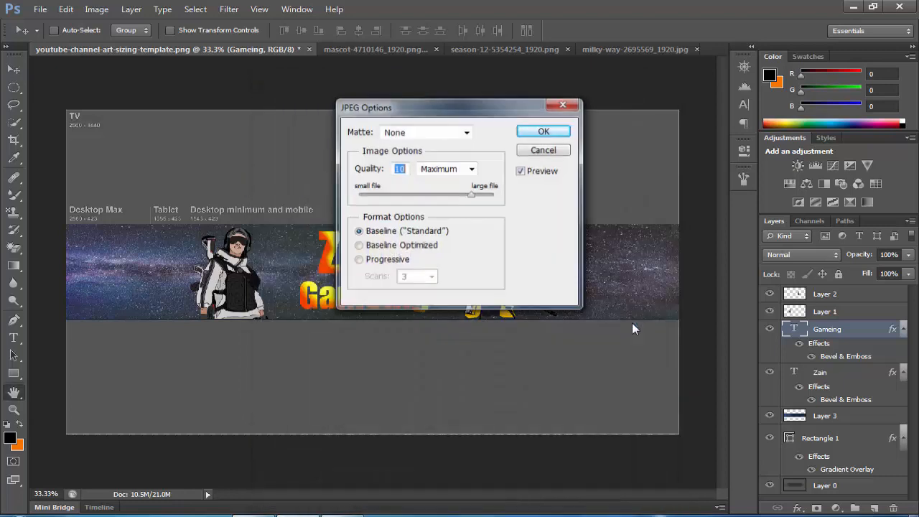
click(546, 132)
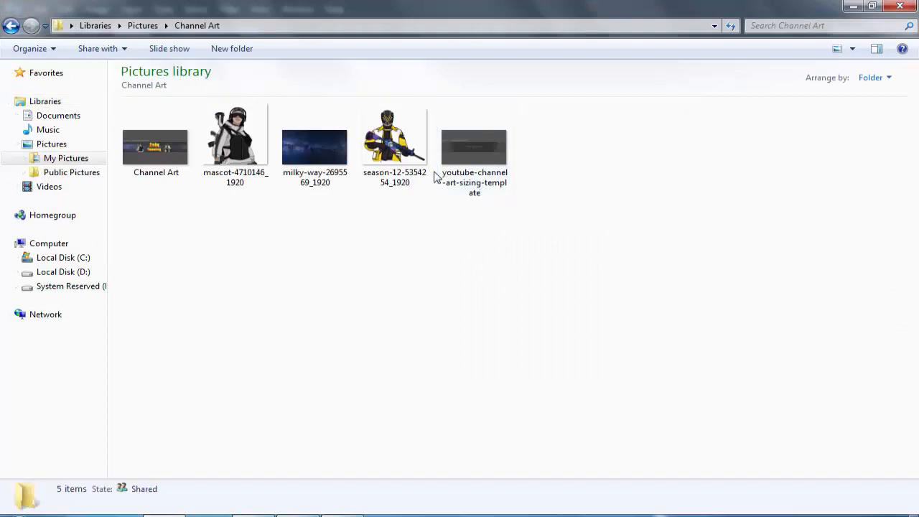
- Open the exported Channel Art image from the Channel Art pictures folder in Windows Photo Viewer to check the banner
click(151, 148)
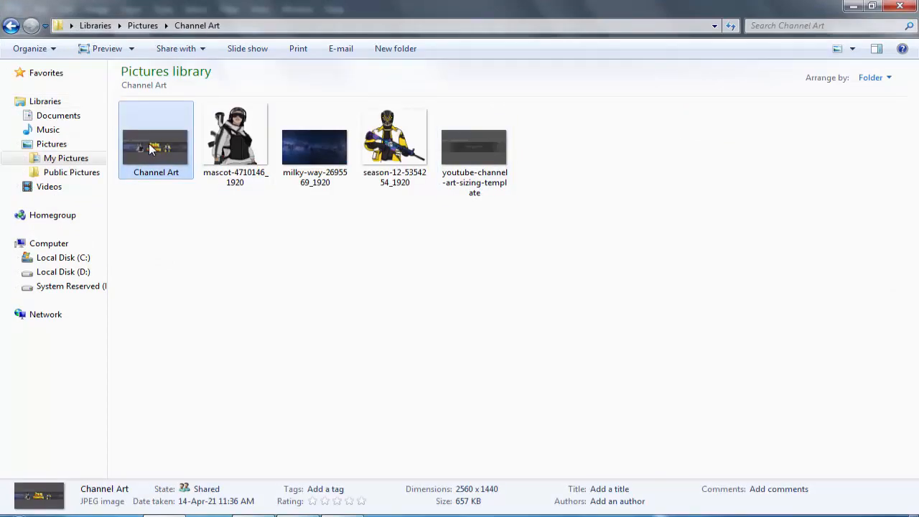
double_click(151, 148)
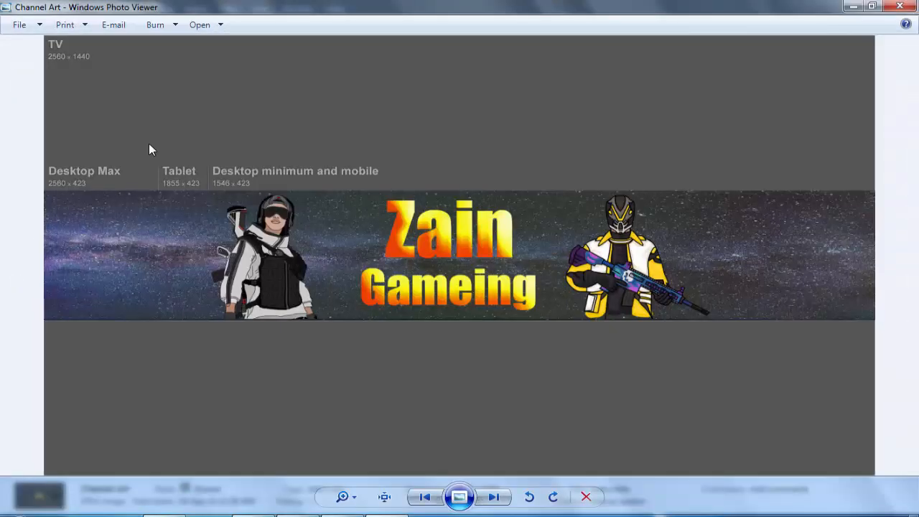